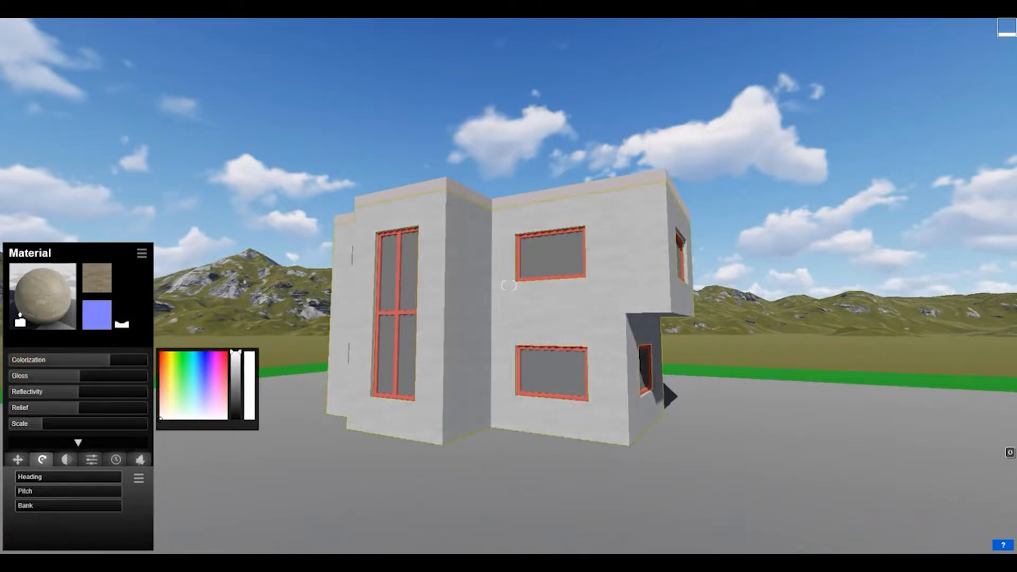
Darken the exterior wall material's colour to mid grey, pitch its texture so the boards run vertically, and save the material.
left_click_drag(236, 353, 236, 378)
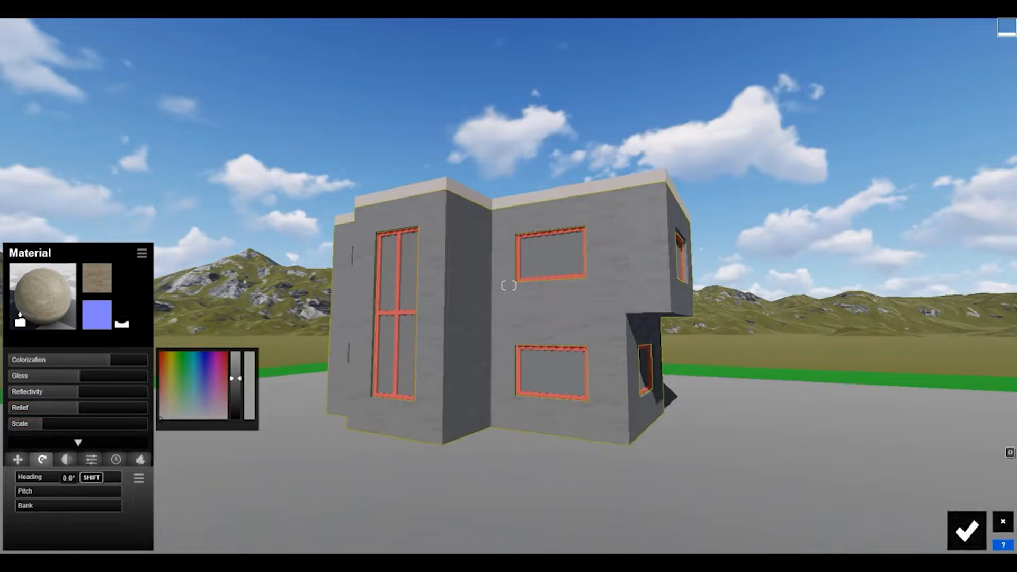
left_click_drag(21, 491, 30, 491)
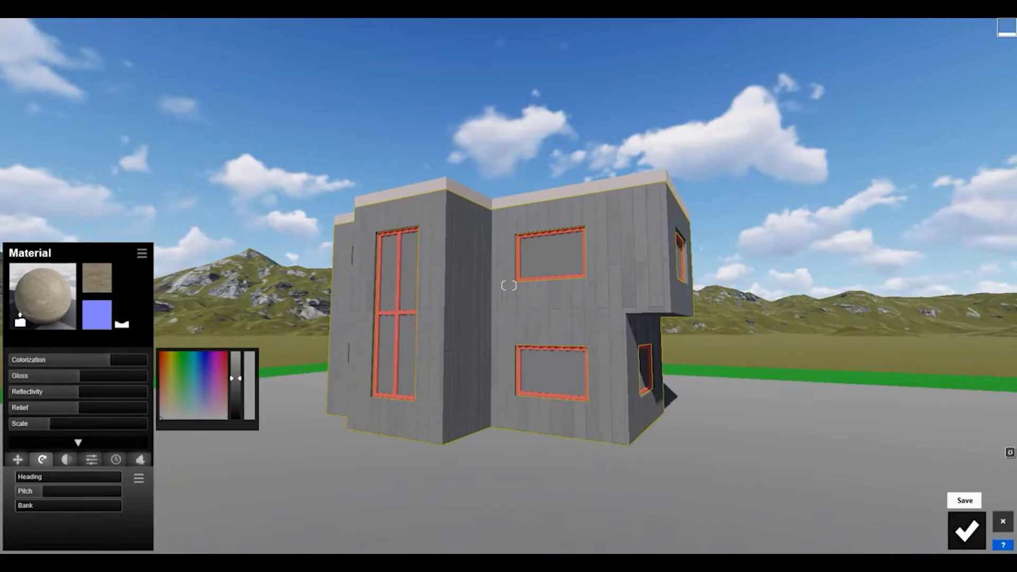
left_click(967, 530)
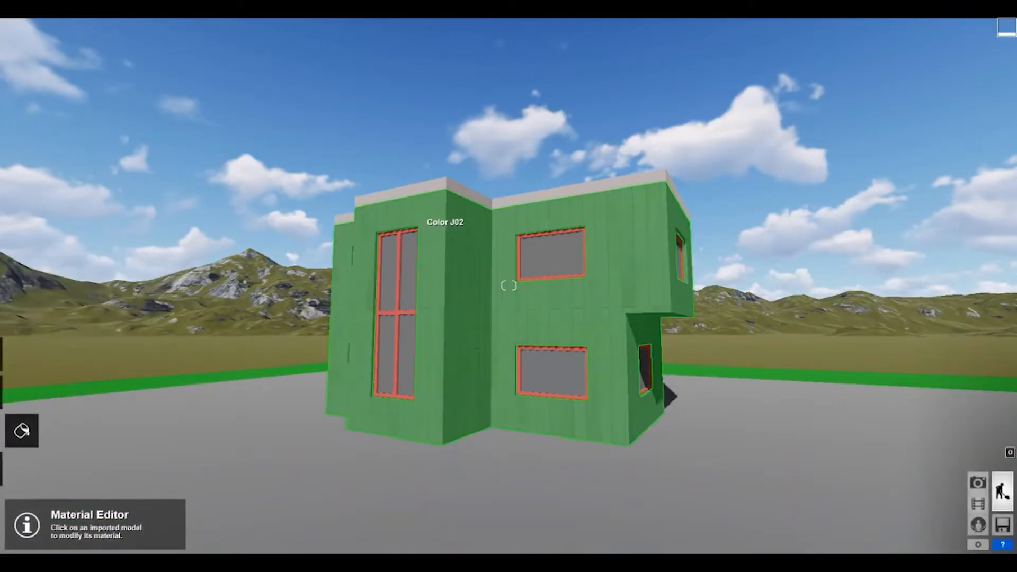
Assign a Color material to the window frames, shift its red hue to a slightly darkened orange, and save.
left_click(509, 286)
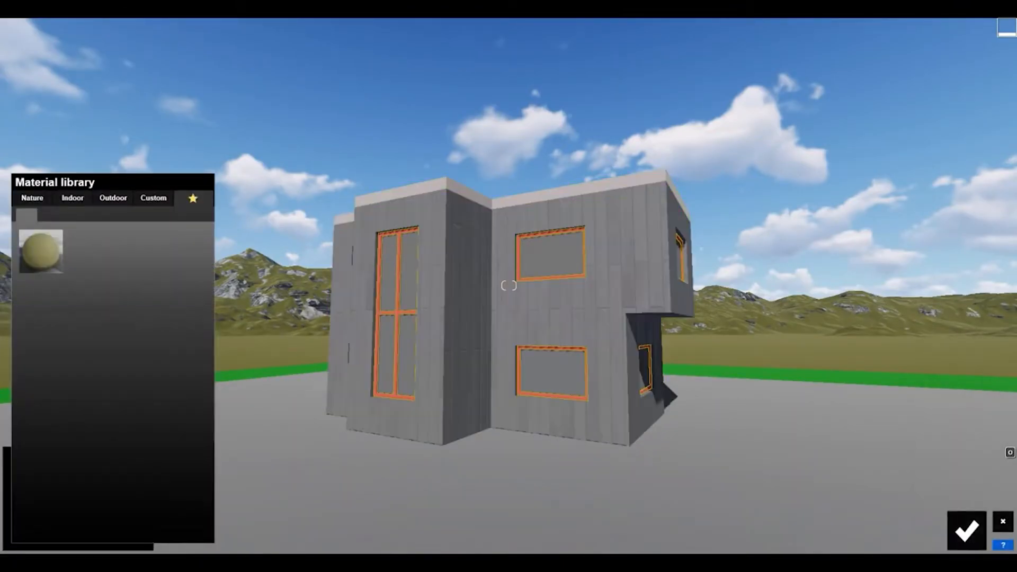
left_click(153, 197)
left_click(91, 236)
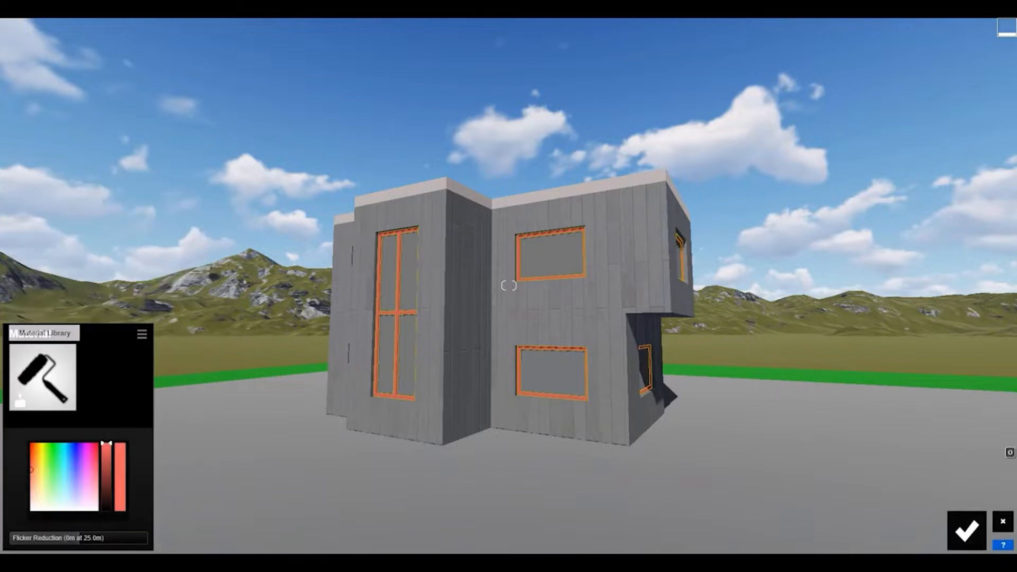
left_click_drag(31, 469, 36, 464)
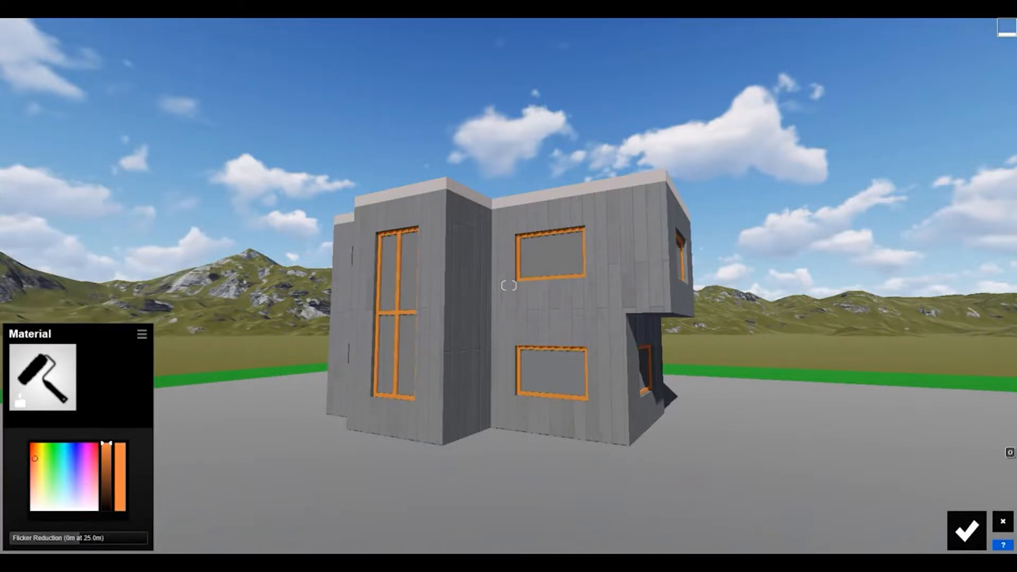
left_click_drag(106, 443, 106, 449)
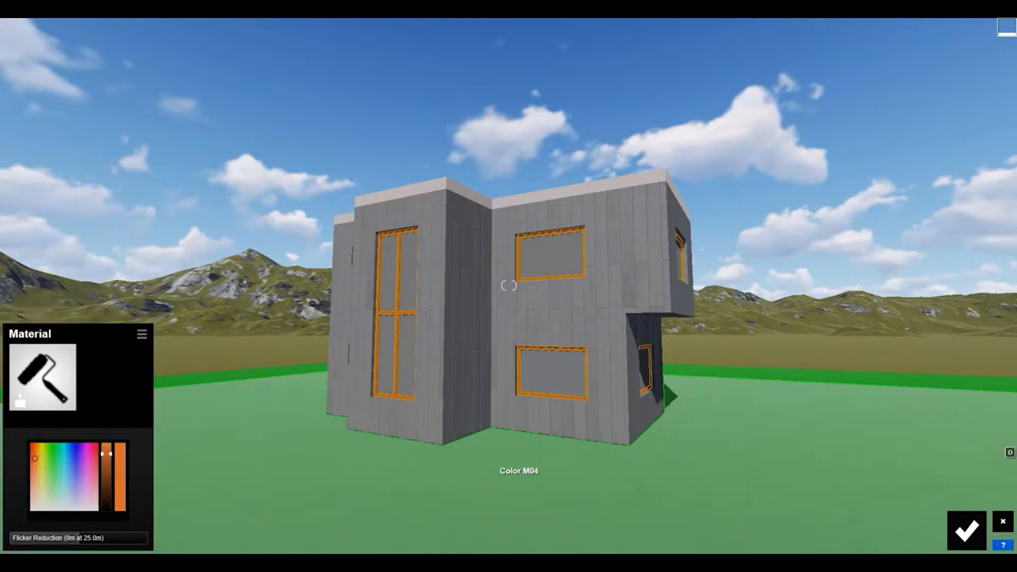
left_click(967, 531)
Assign a Color material to the roof parapet, set it to an orange matching the window frames, and save.
left_click(592, 187)
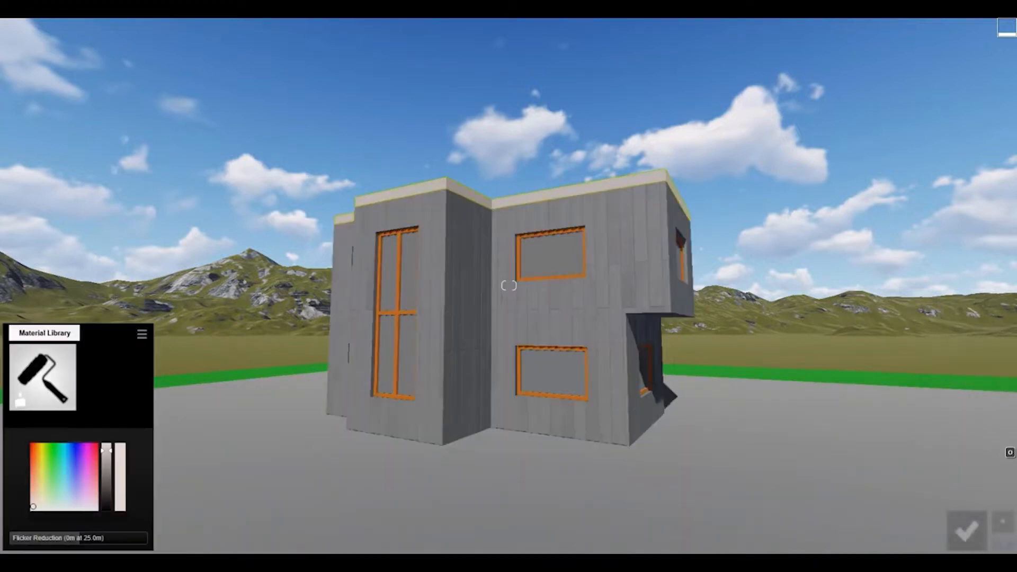
left_click(43, 377)
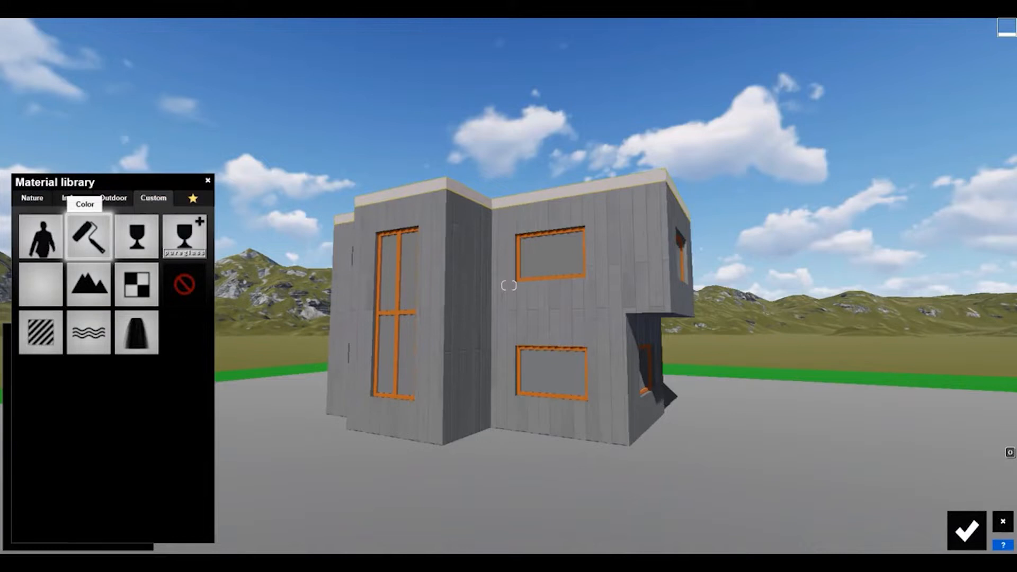
left_click(89, 235)
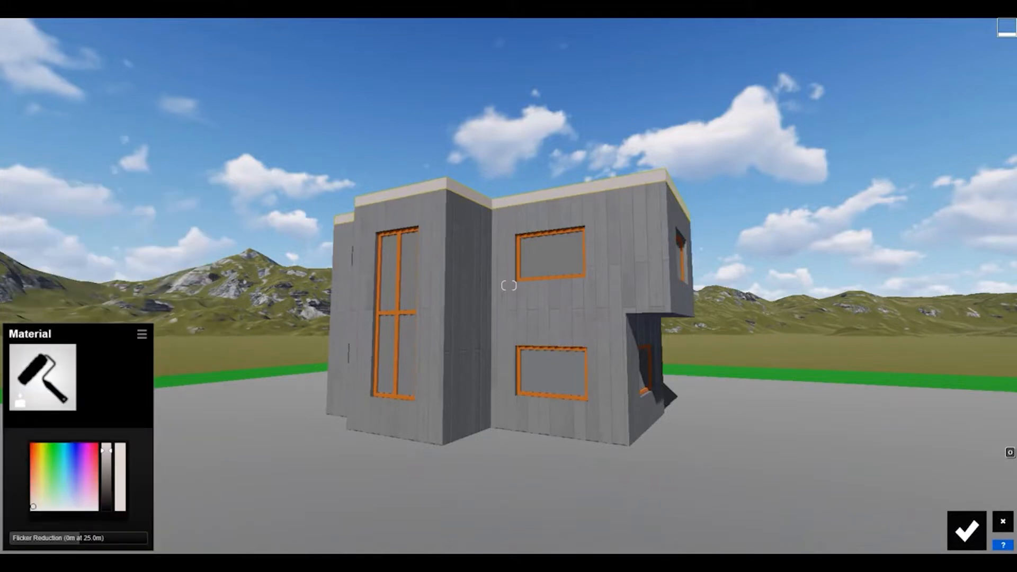
left_click_drag(33, 507, 34, 463)
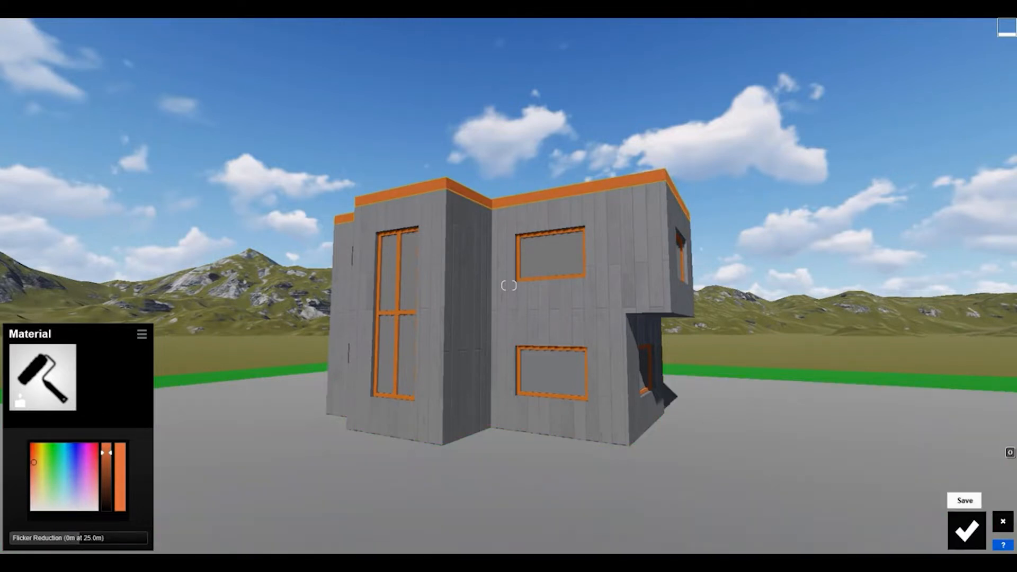
left_click(967, 530)
Apply a blue-tinted outdoor pureglass material to the house's window panes.
left_click(559, 254)
left_click(153, 198)
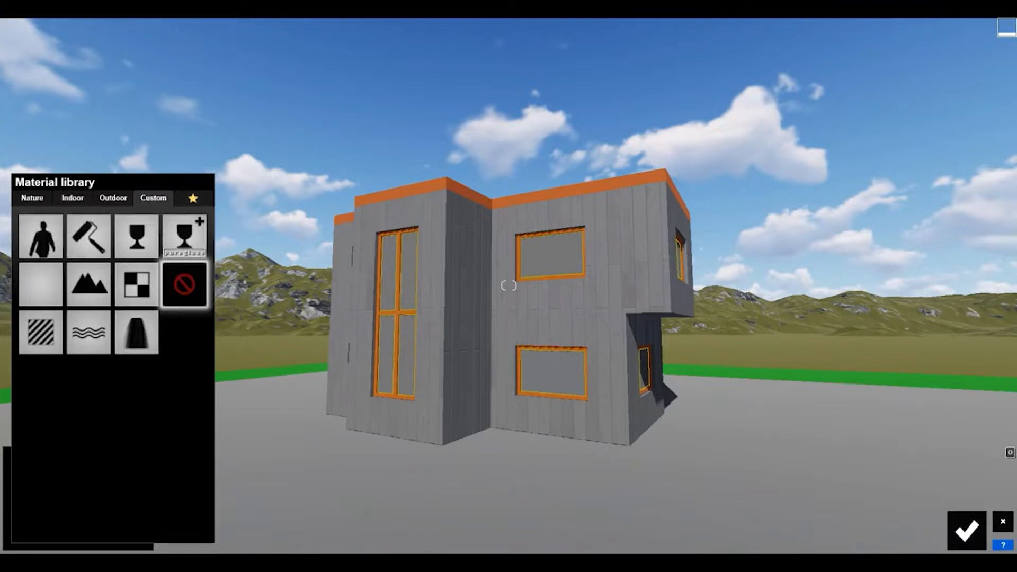
left_click(113, 198)
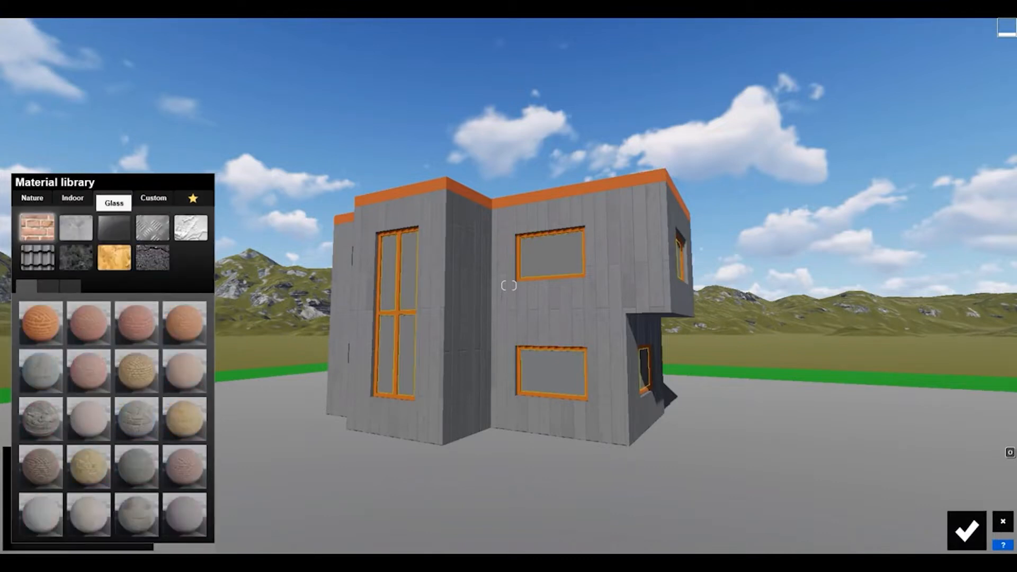
left_click(114, 228)
left_click(185, 370)
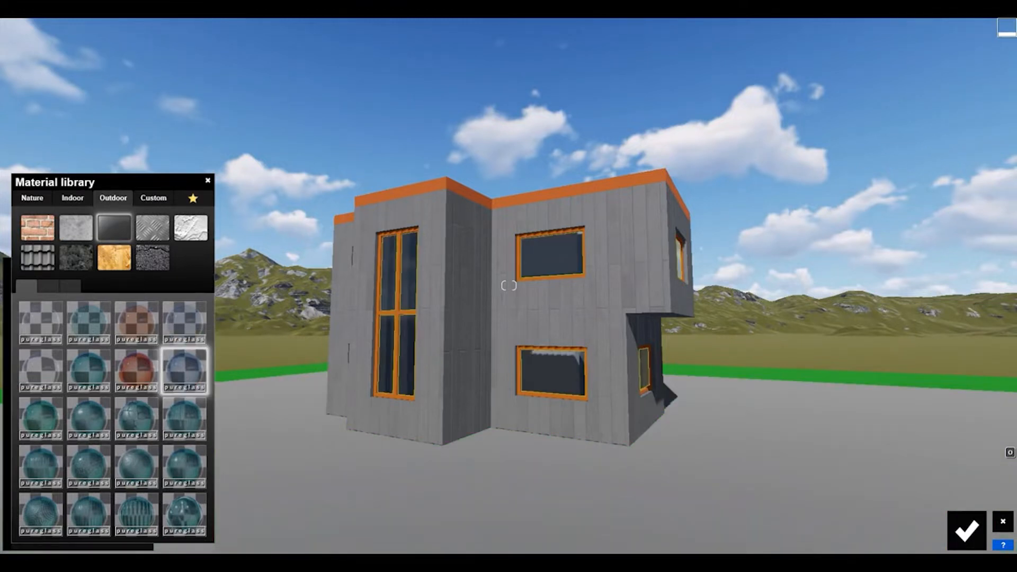
Try other outdoor glasses on the window panes, including Polii RainDropsAndStreaks 001 2k Glass, Opaque Glass 001 and Glass Panels Volume 001.
left_click(48, 287)
left_click(70, 286)
left_click(41, 322)
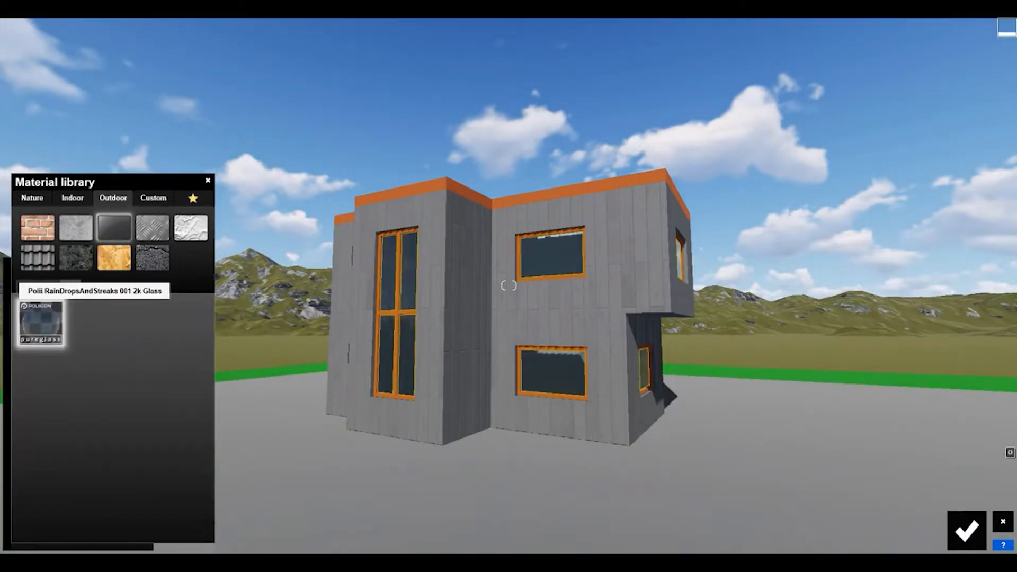
left_click(48, 286)
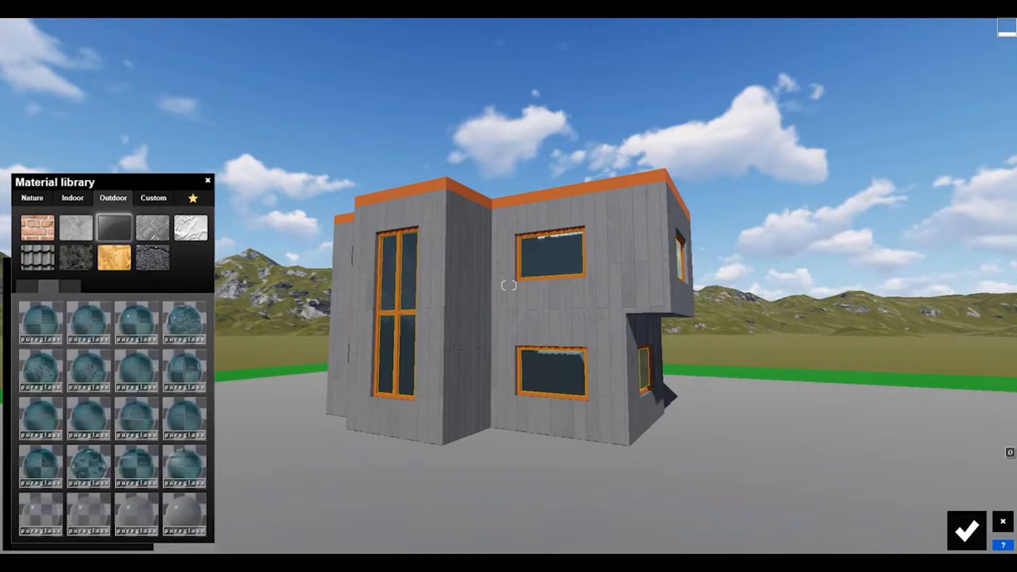
left_click(137, 513)
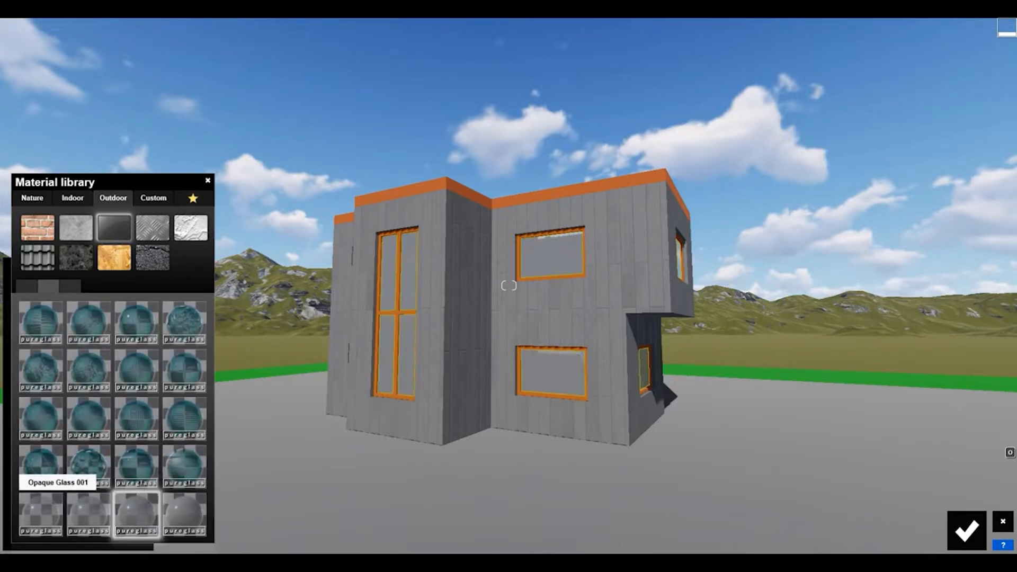
left_click(41, 513)
left_click(27, 287)
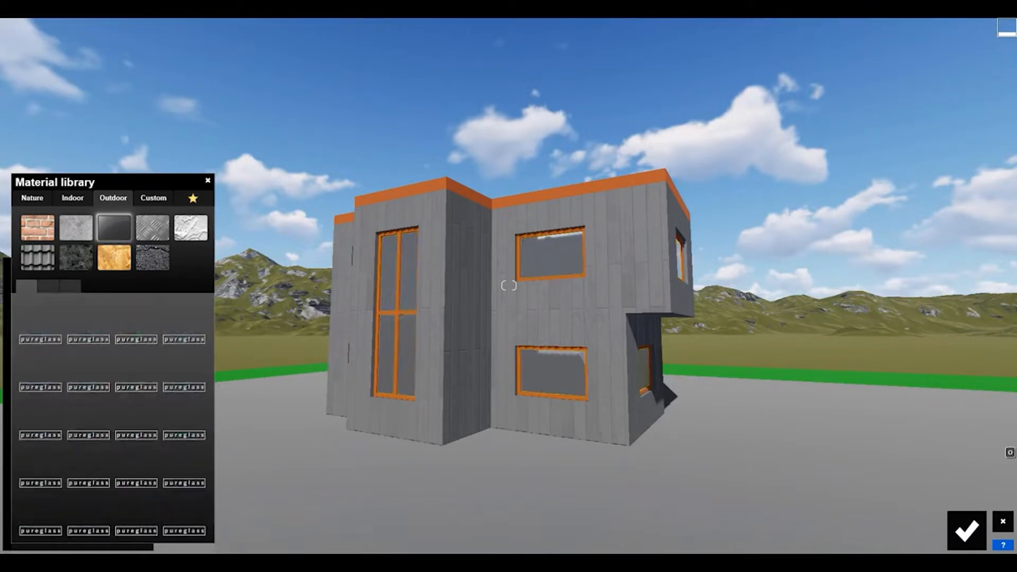
left_click(41, 322)
left_click(42, 370)
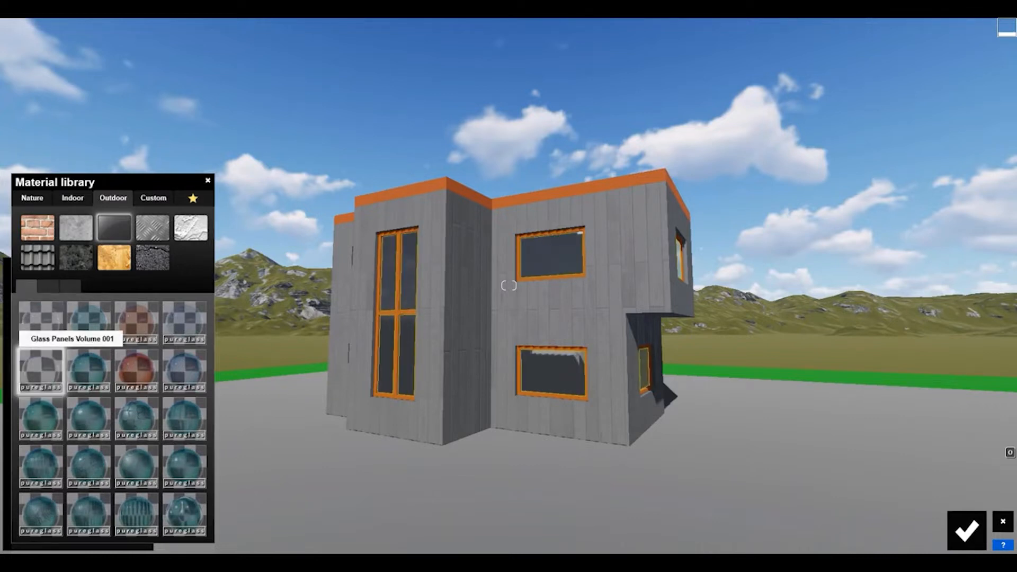
Apply the indoor glass Interior Volume Glass 004 to the window panes and save the material.
left_click(73, 198)
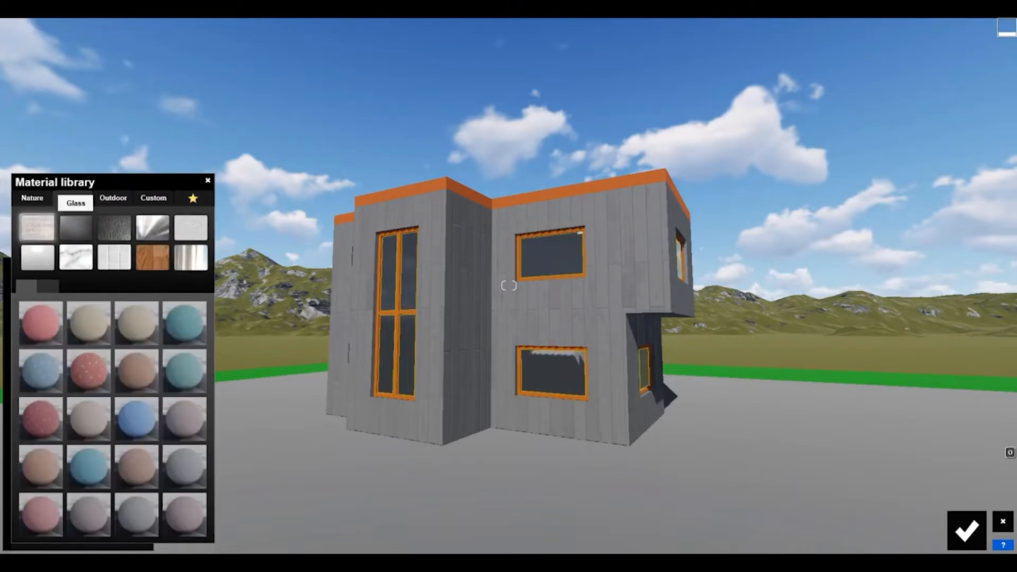
left_click(76, 228)
left_click(184, 371)
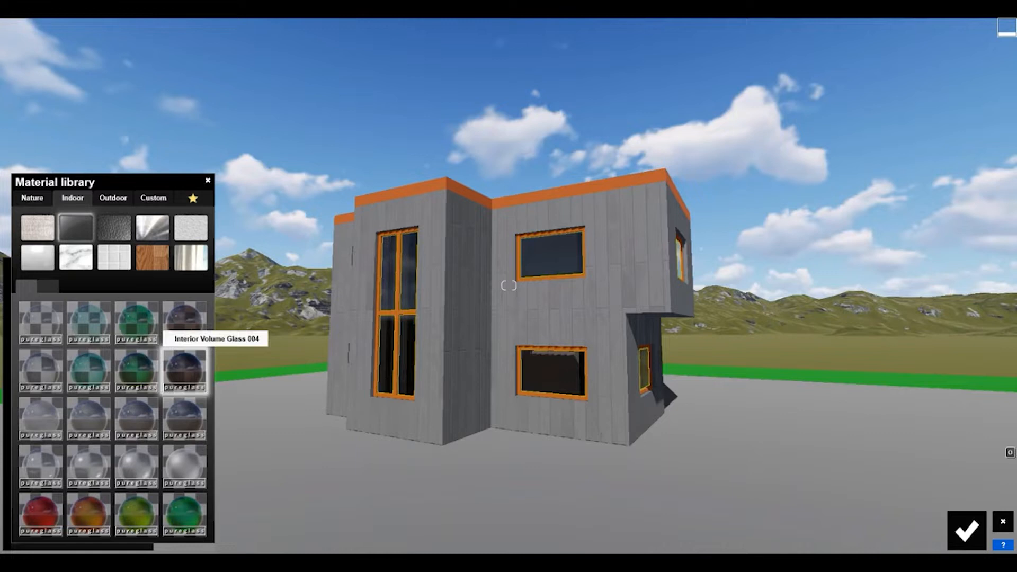
left_click(966, 531)
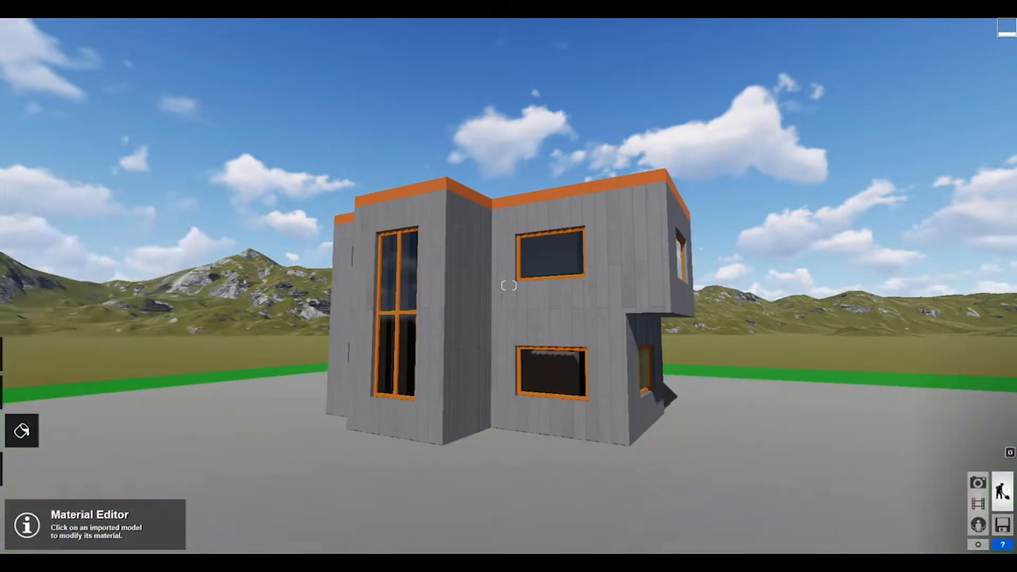
Assign the pale bluish-grey outdoor plaster to the flat roof surface inside the orange parapet and save it.
key("w")
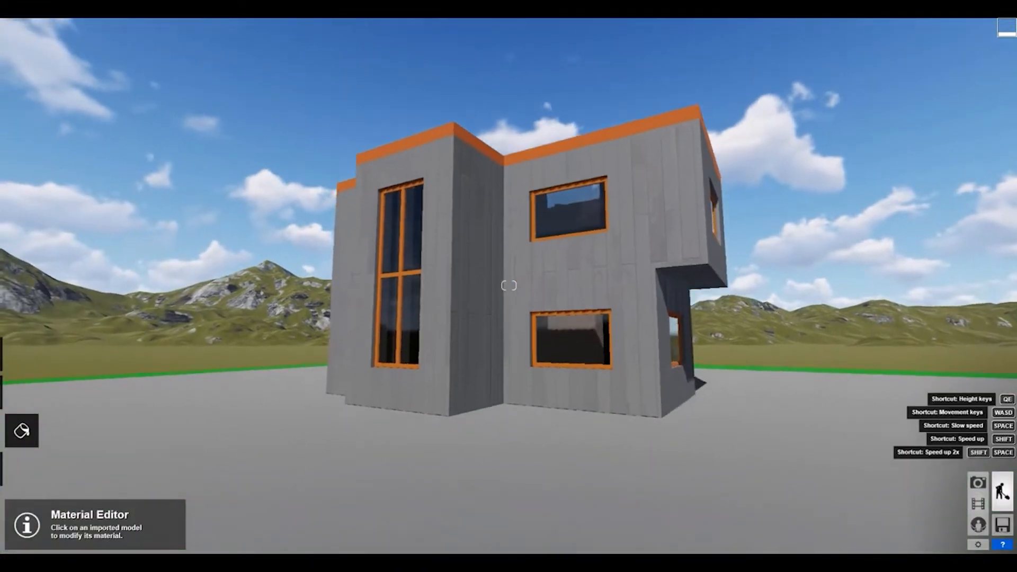
key("q")
right_click_drag(508, 285, 509, 407)
key("e")
key("q")
left_click(508, 285)
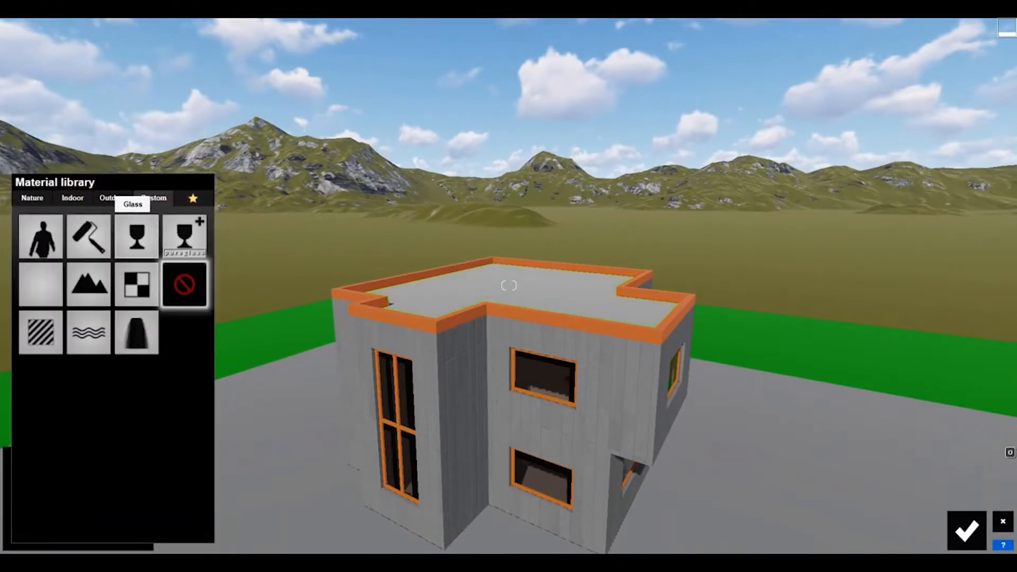
left_click(113, 198)
left_click(190, 228)
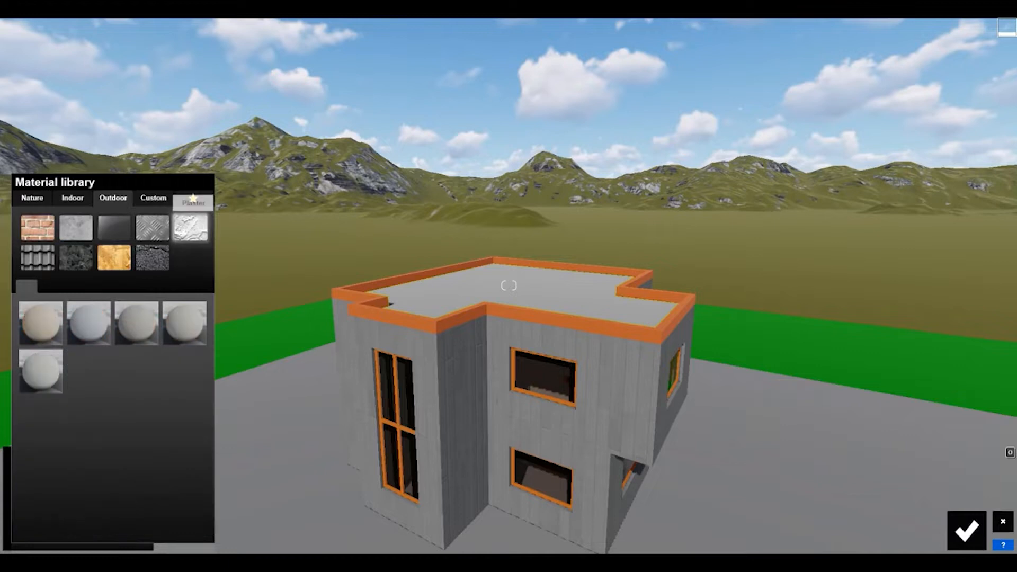
left_click(89, 323)
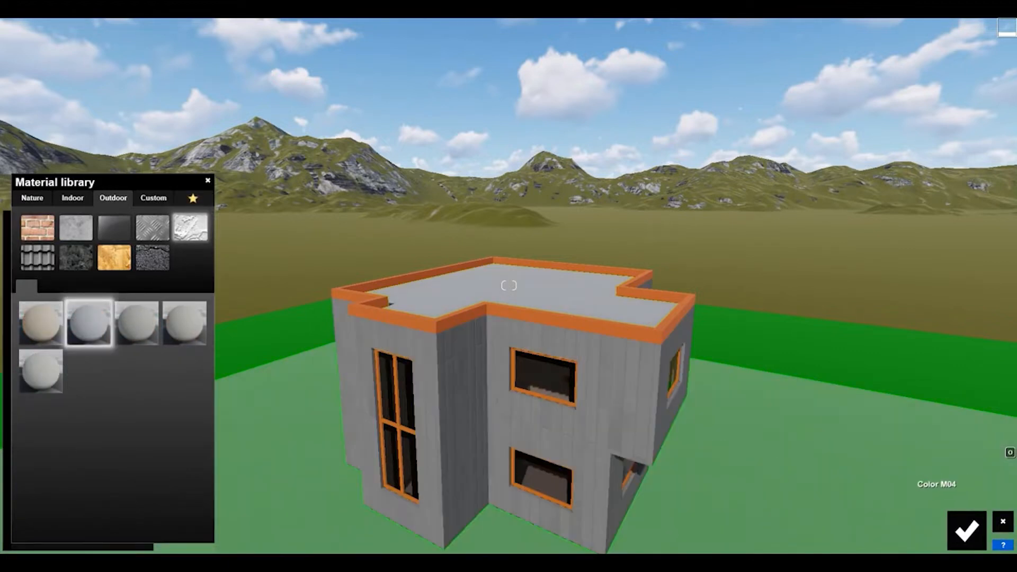
left_click(89, 323)
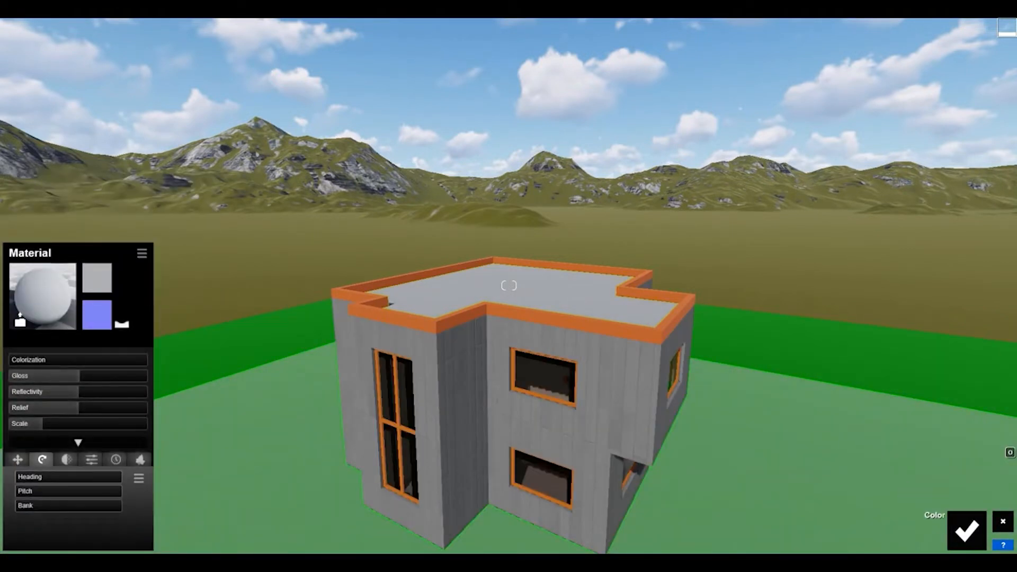
left_click(967, 531)
Examine the house's facade and window glass from several heights and angles.
key("e")
right_click_drag(508, 286, 508, 197)
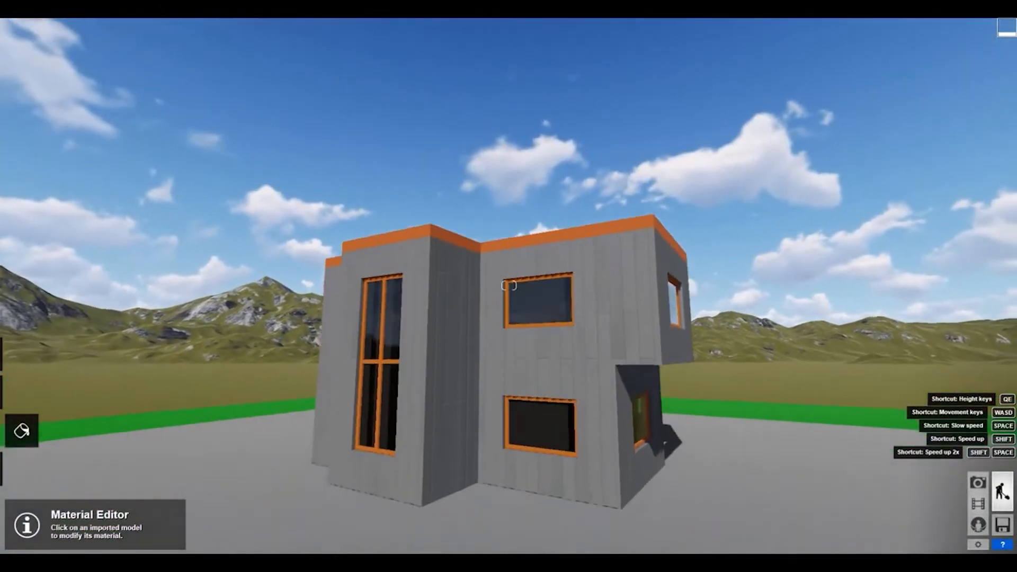
key("e")
key("q")
right_click_drag(509, 286, 483, 319)
key("q")
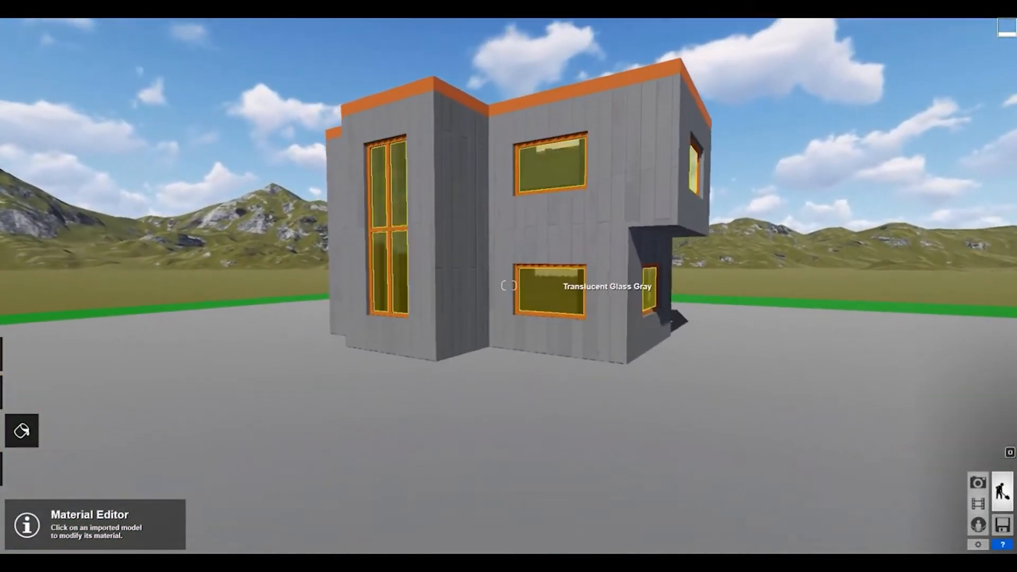
right_click_drag(508, 286, 540, 247)
key("a")
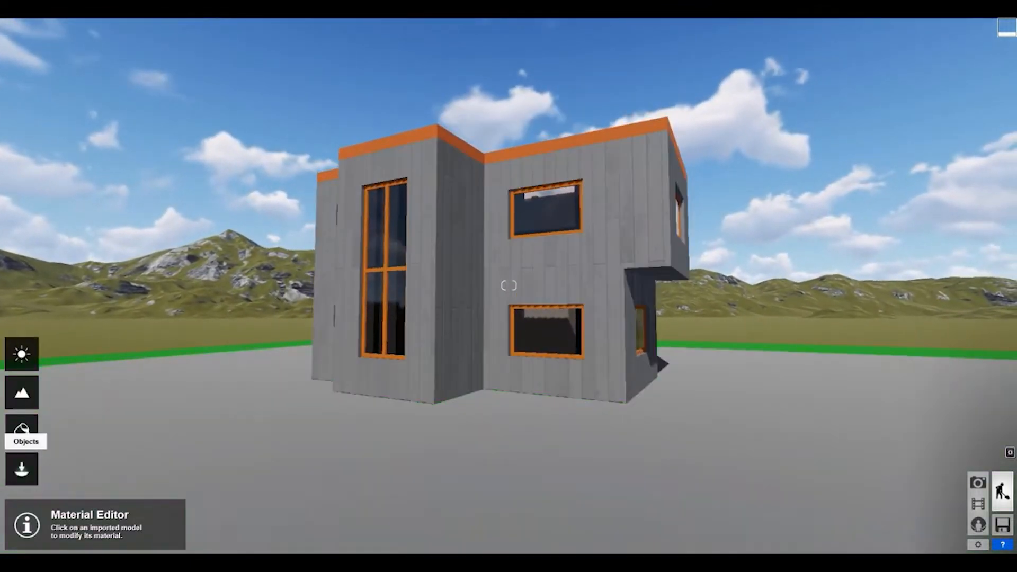
left_click(21, 429)
left_click(82, 512)
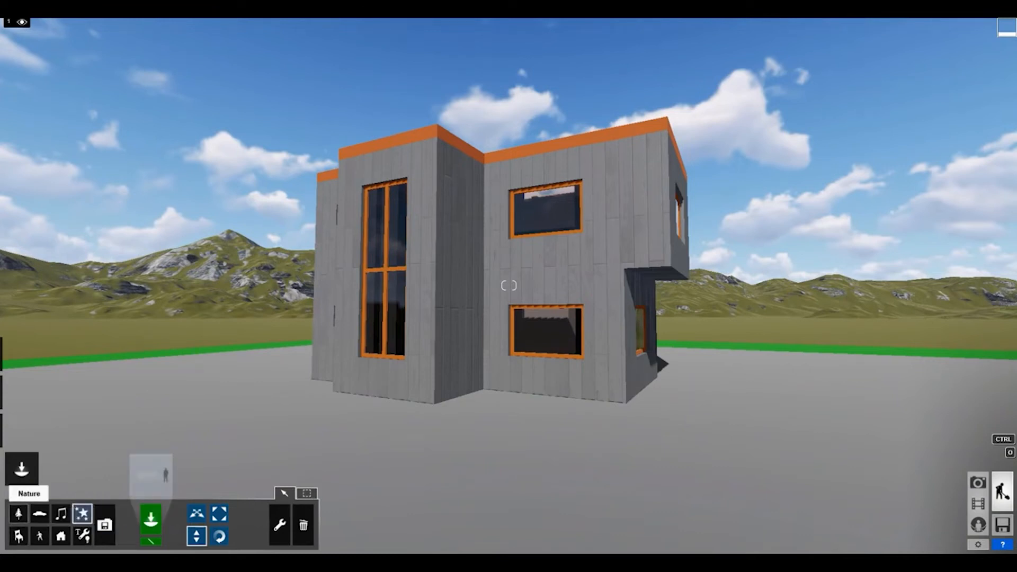
left_click(19, 513)
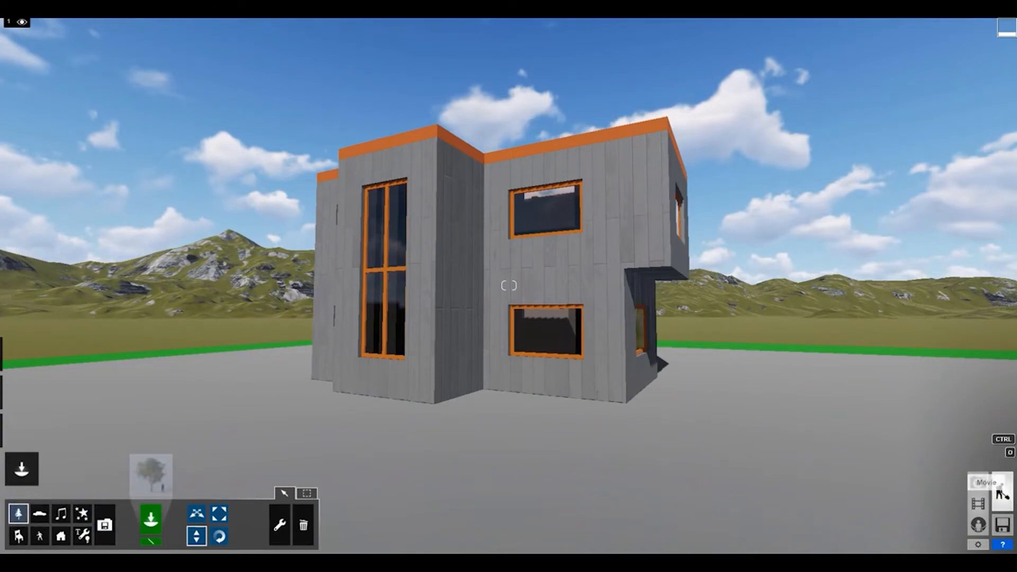
Apply the outdoor stone material Polii CityStreet Sidewalk 006 2k to the plain grey ground around the house.
left_click(21, 430)
left_click(286, 421)
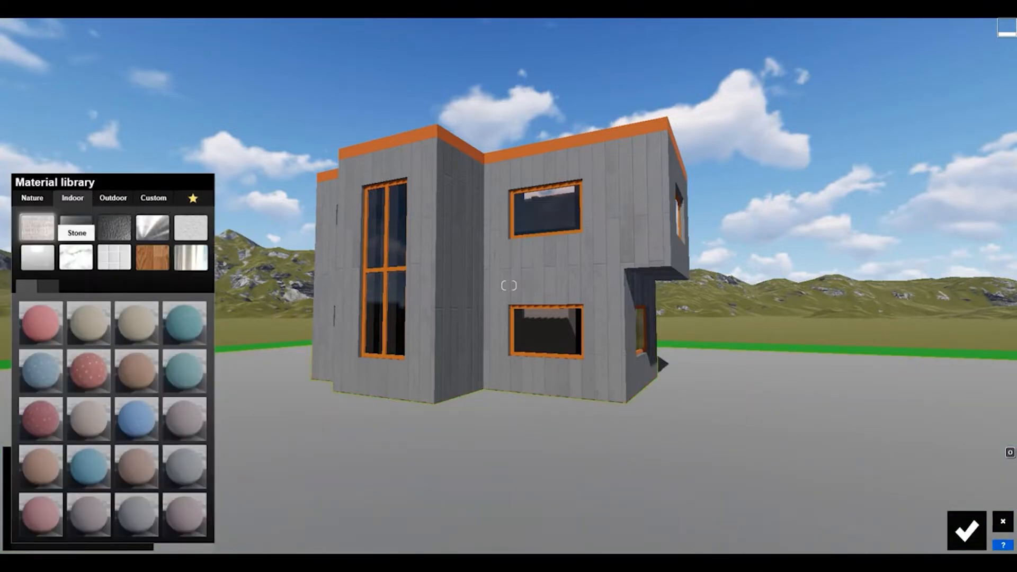
left_click(76, 257)
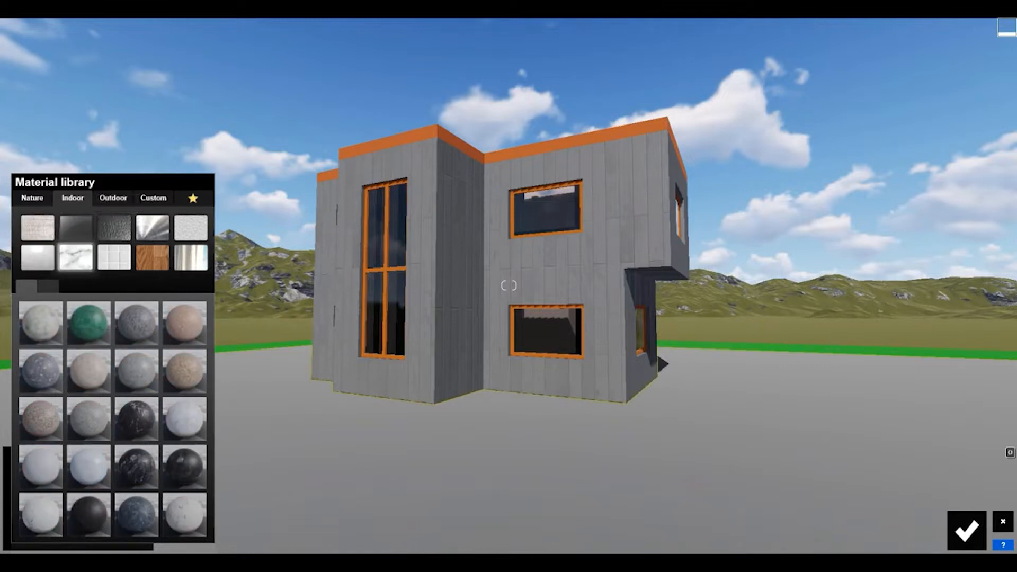
left_click(114, 198)
left_click(76, 257)
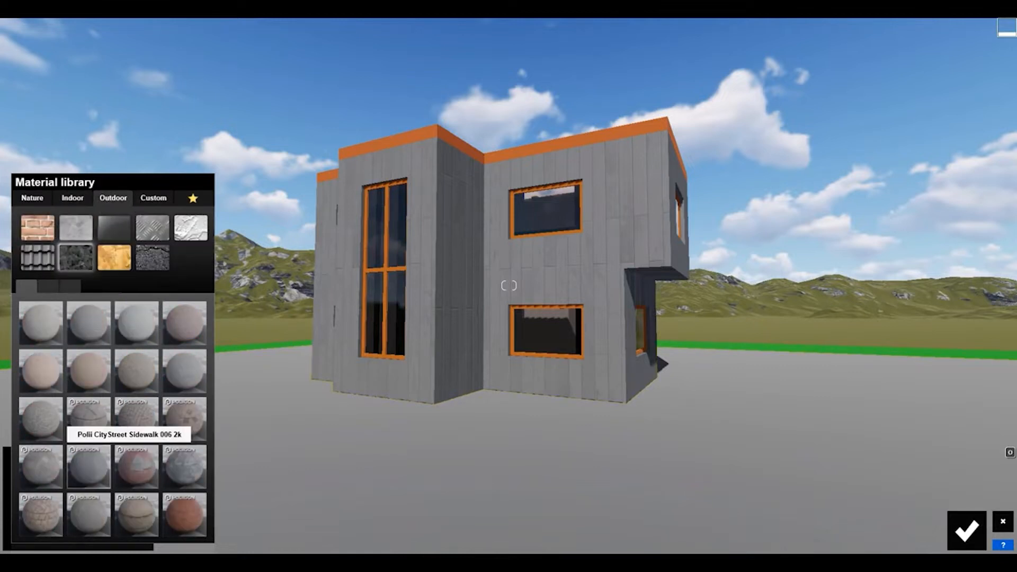
left_click(89, 467)
right_click_drag(595, 329, 472, 408)
key("s")
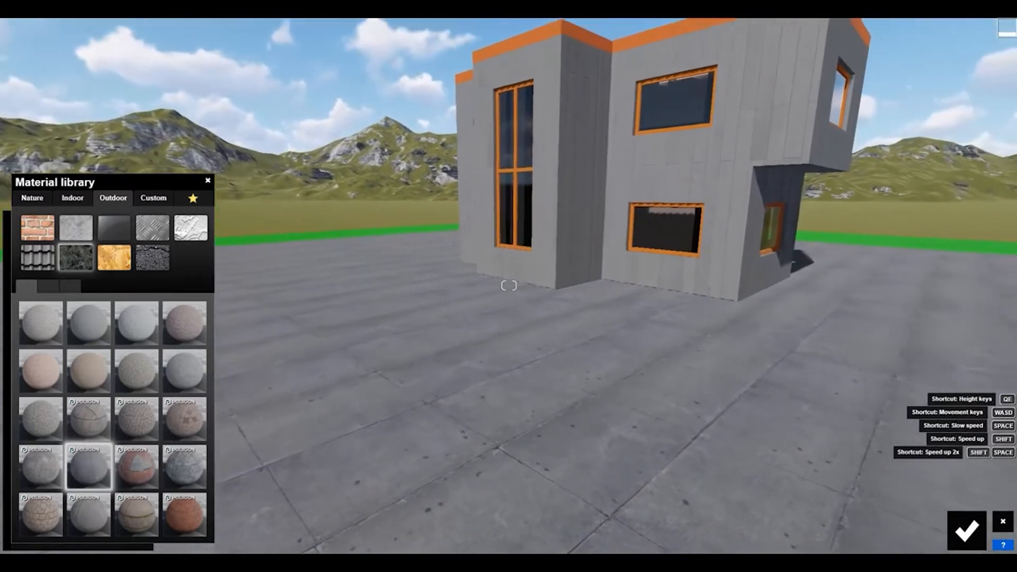
Change the ground's material to Polii CityStreet Sidewalk 011 2k, set its scale to 6.7 and save it.
left_click(41, 464)
left_click(89, 513)
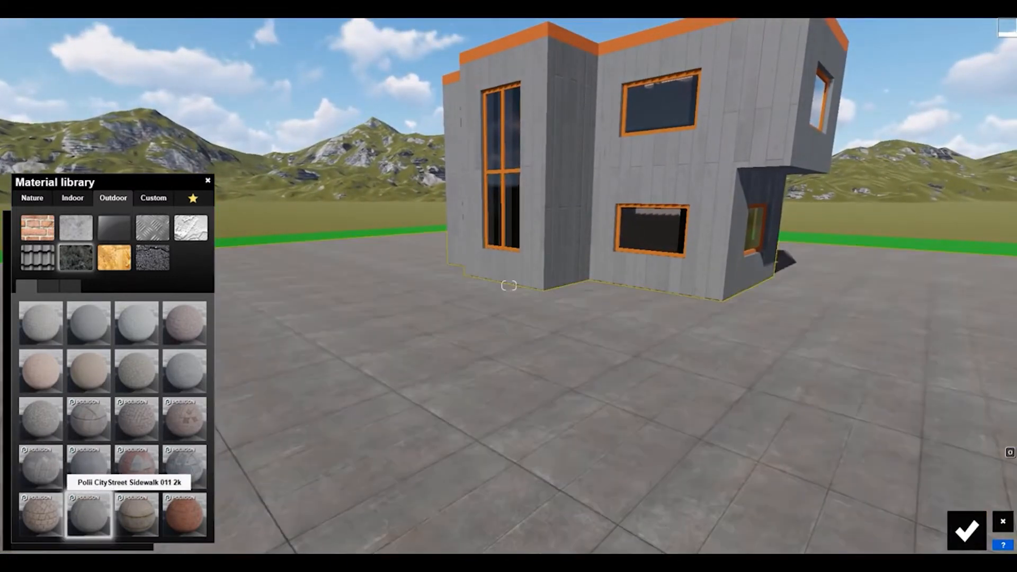
left_click(88, 513)
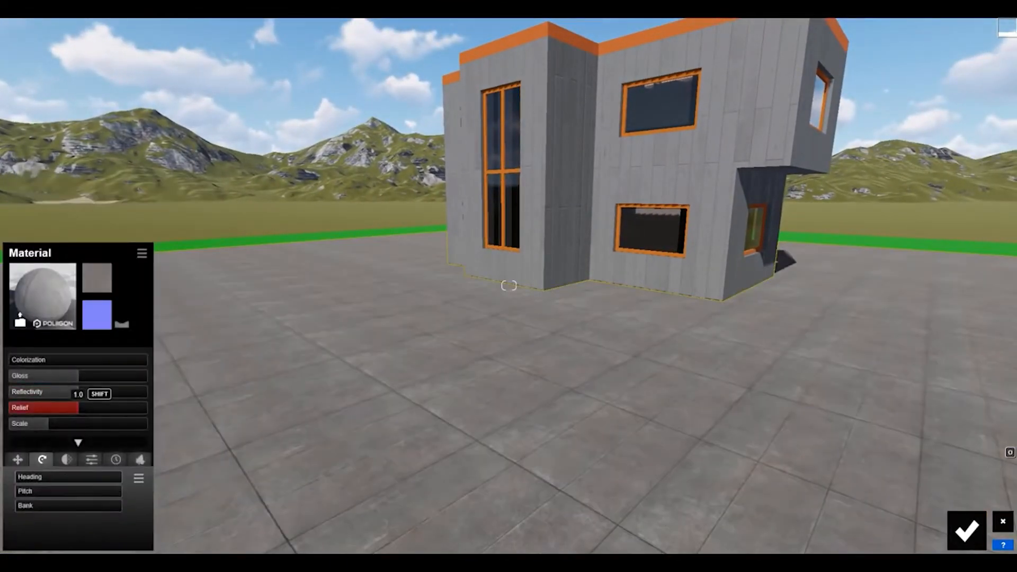
left_click_drag(49, 424, 51, 423)
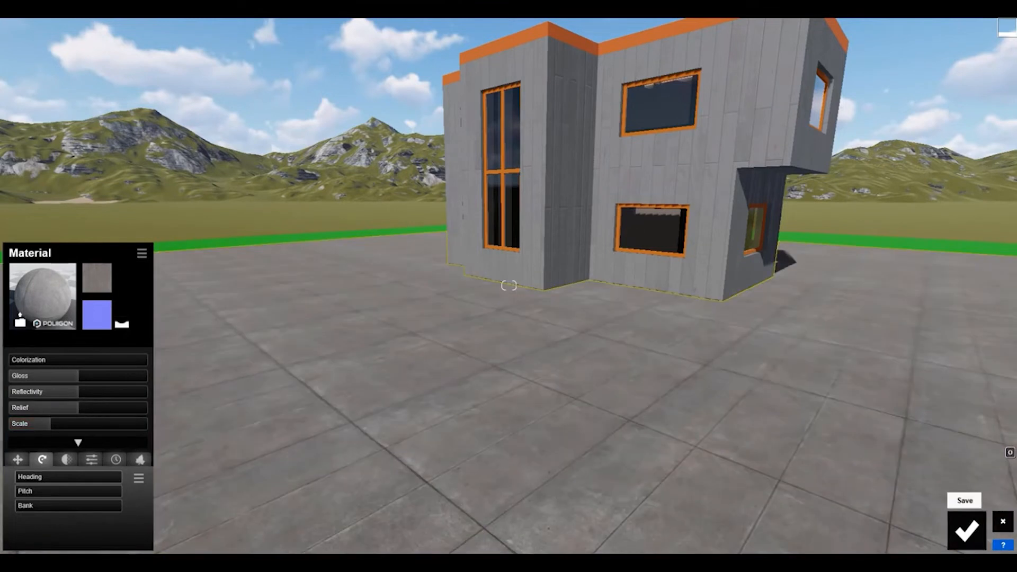
left_click(967, 530)
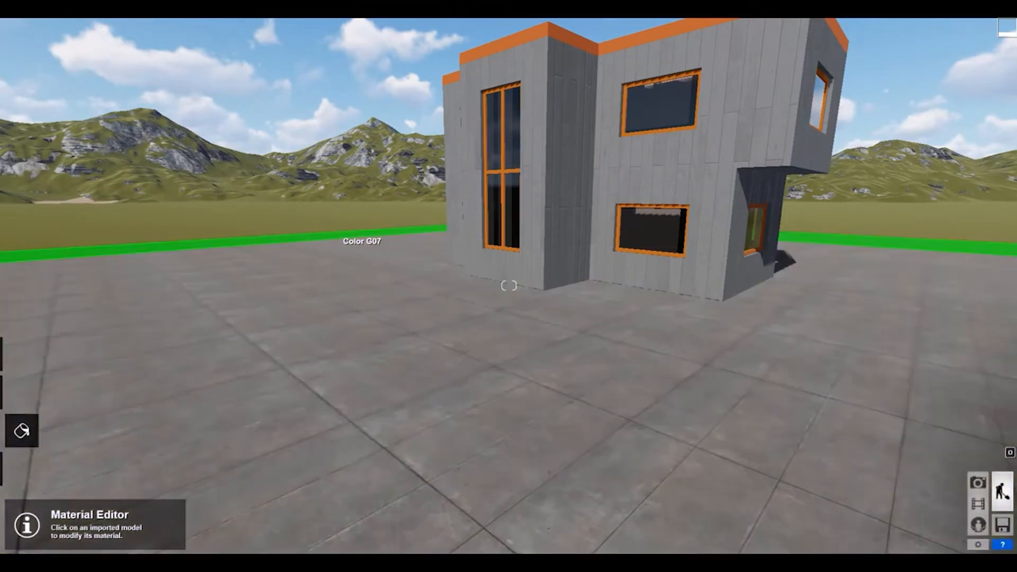
Assign the first nature grass material to the bright green strip bordering the paved ground and save it.
left_click(362, 248)
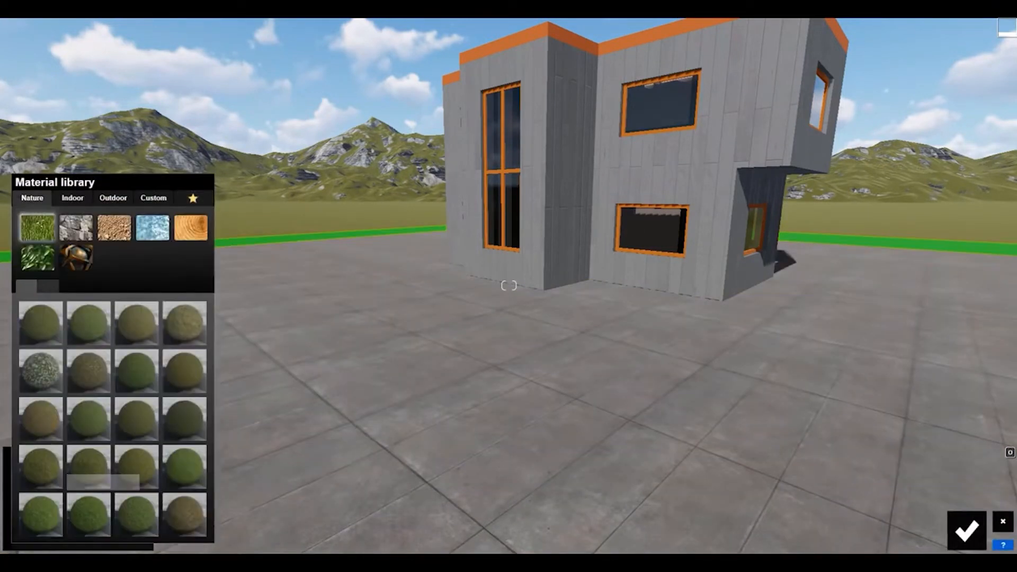
left_click(41, 322)
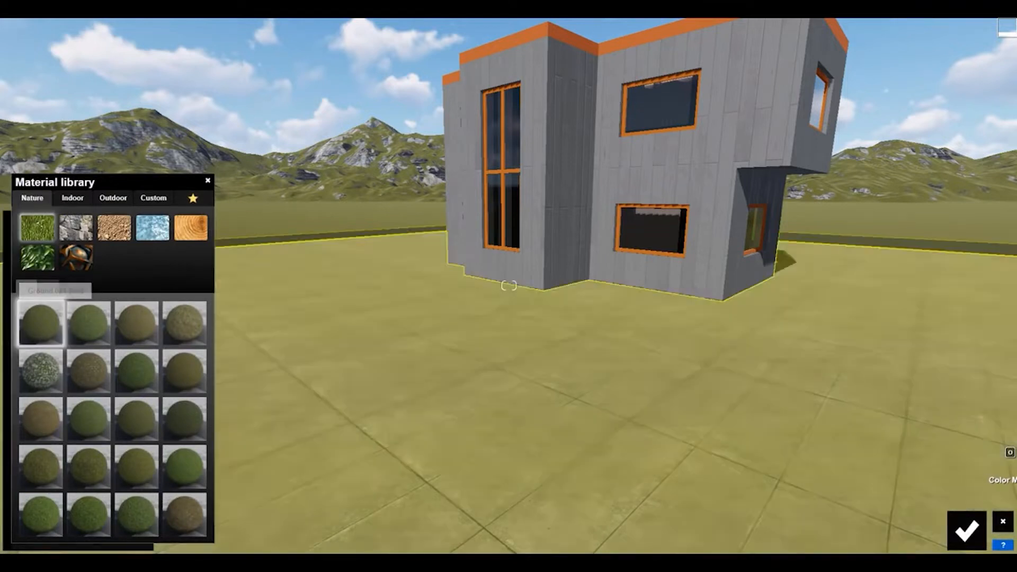
left_click(967, 530)
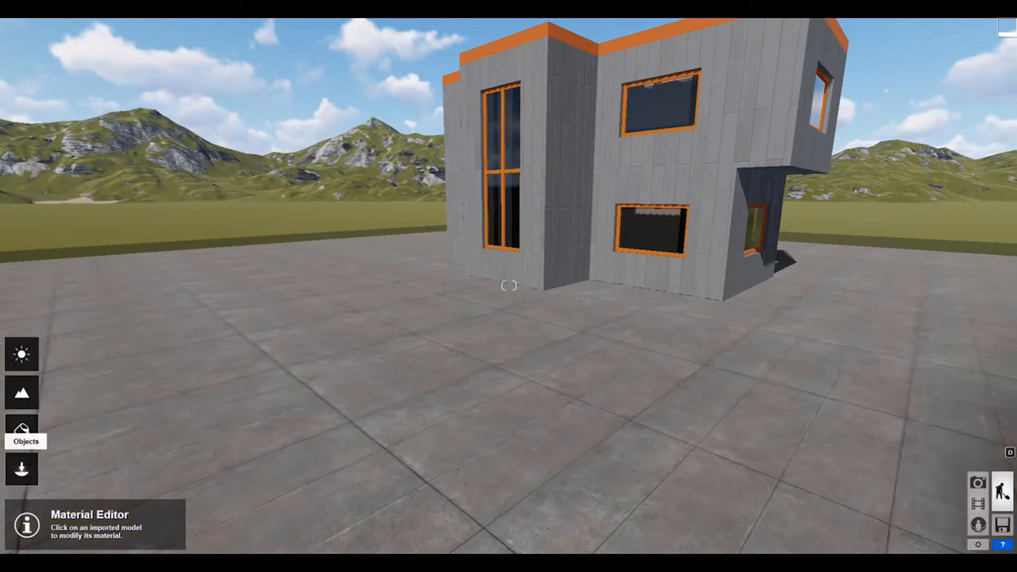
Try enabling landscape grass while viewing the lawn strip beside the raised paving.
left_click(21, 469)
left_click(21, 392)
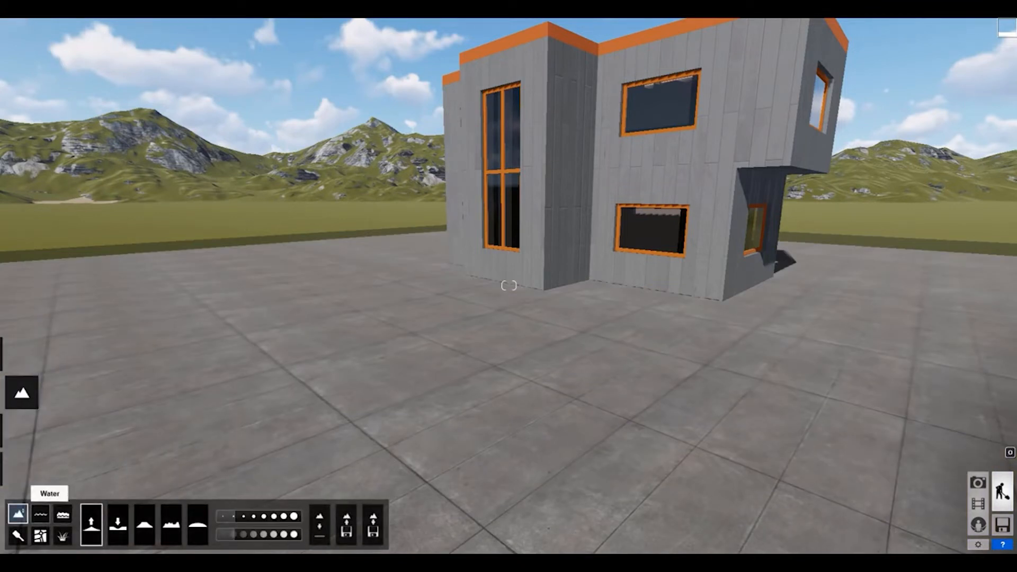
left_click(62, 536)
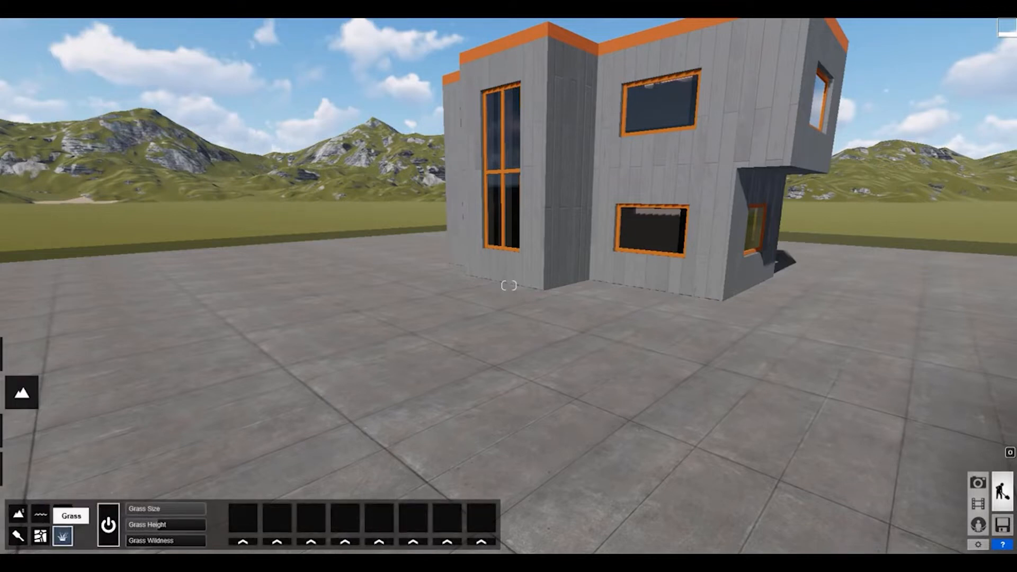
key("a")
right_click_drag(509, 286, 581, 230)
key("w")
mouse_move(18, 468)
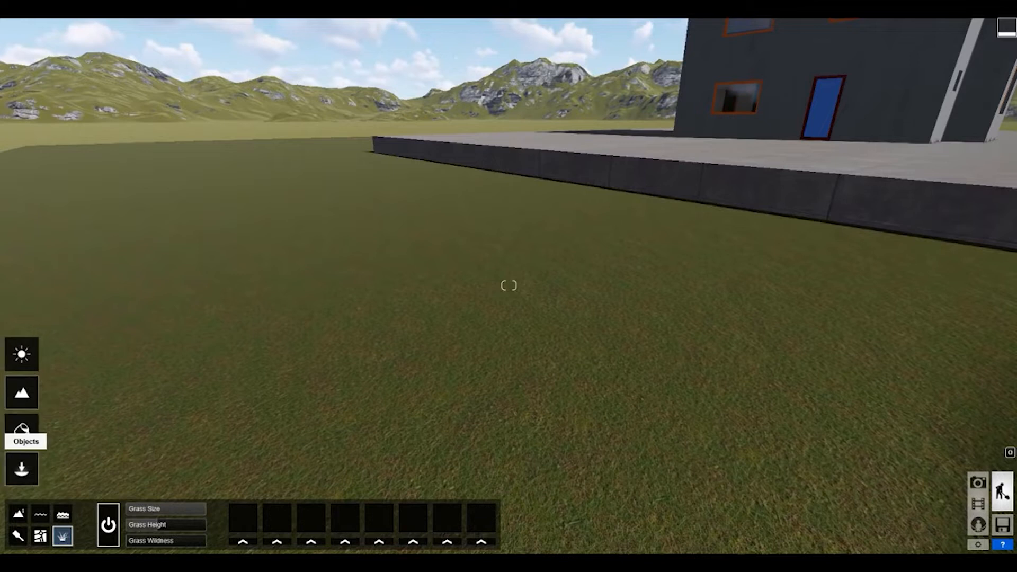
left_click(108, 524)
left_click(108, 525)
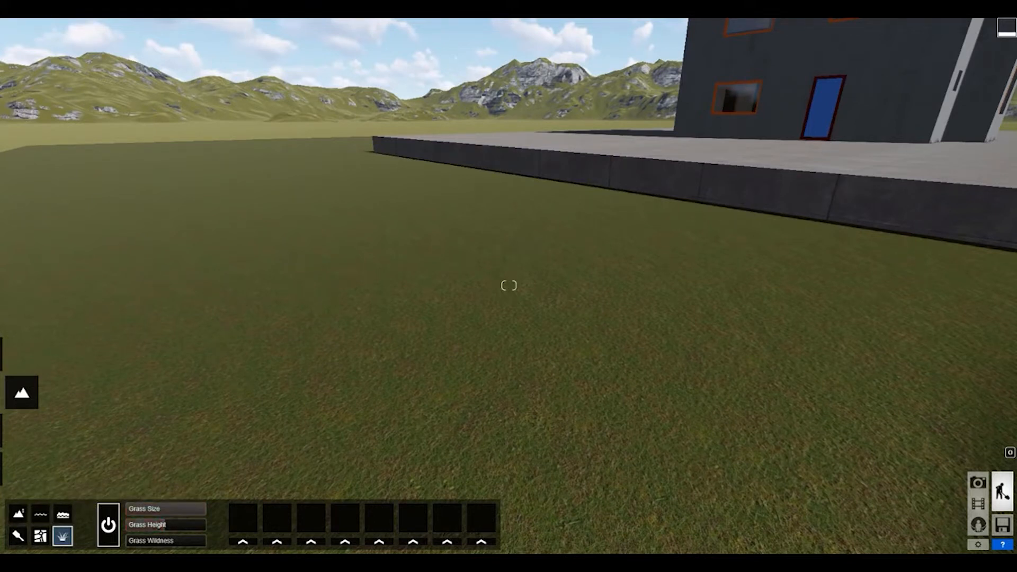
Check the lawn strip's material settings and look over the paved ground and the house facade.
left_click(21, 430)
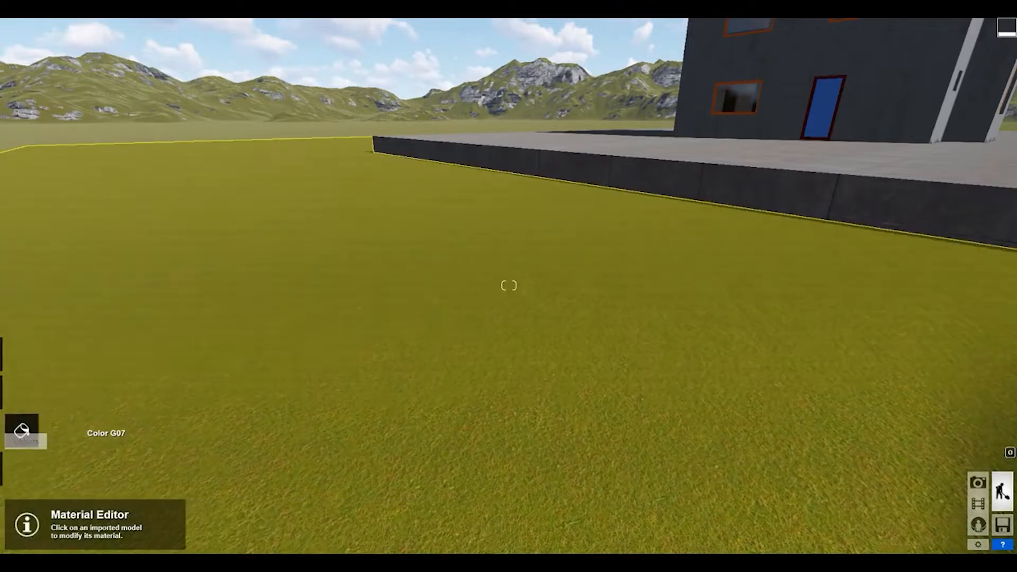
left_click(277, 379)
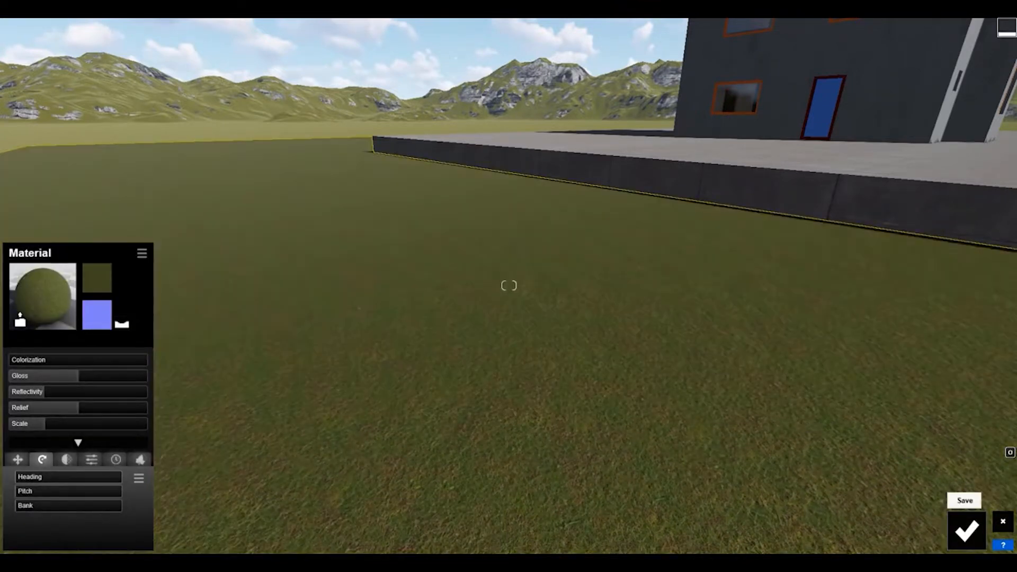
left_click(967, 531)
right_click_drag(901, 467, 689, 514)
key("w")
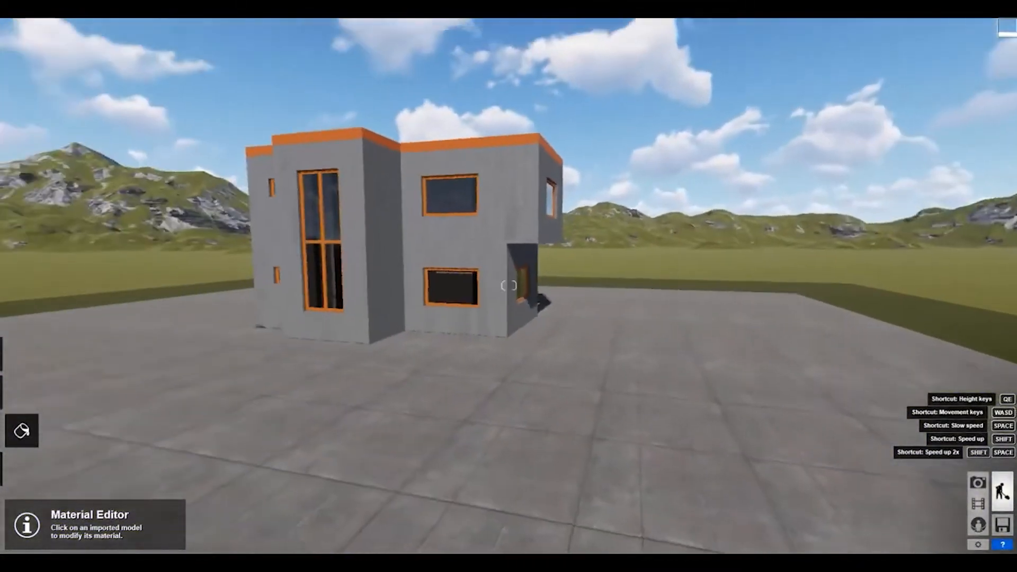
key("w")
key("s")
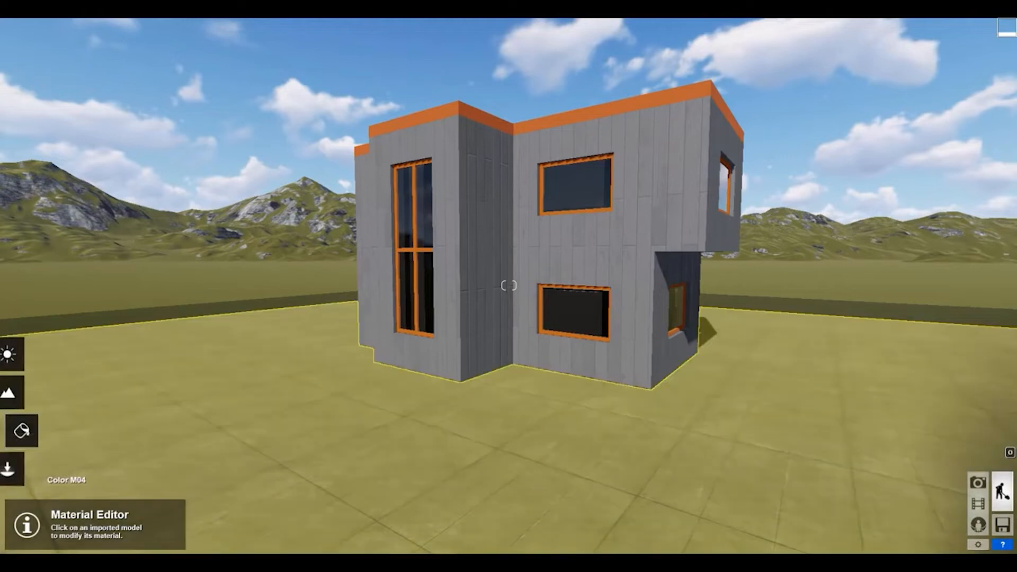
Browse the Nature Library's first tree category through page 9 and look at the neighbouring tree category.
left_click(21, 428)
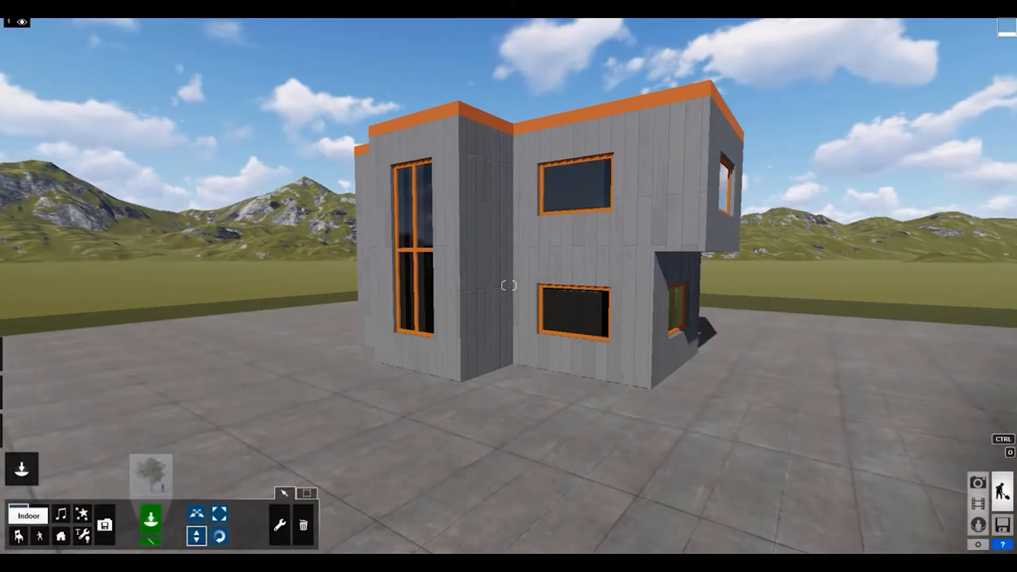
left_click(151, 474)
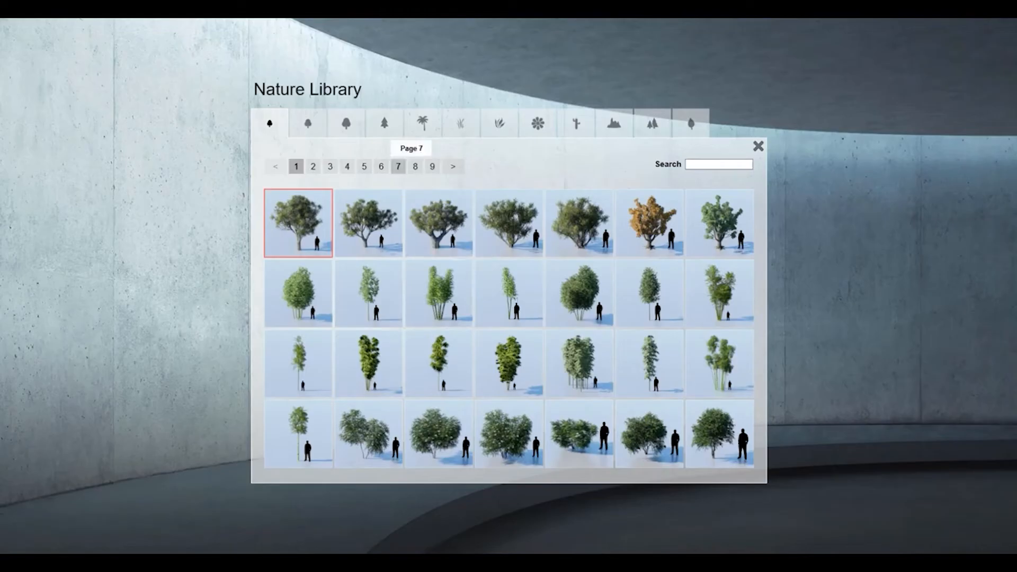
left_click(313, 166)
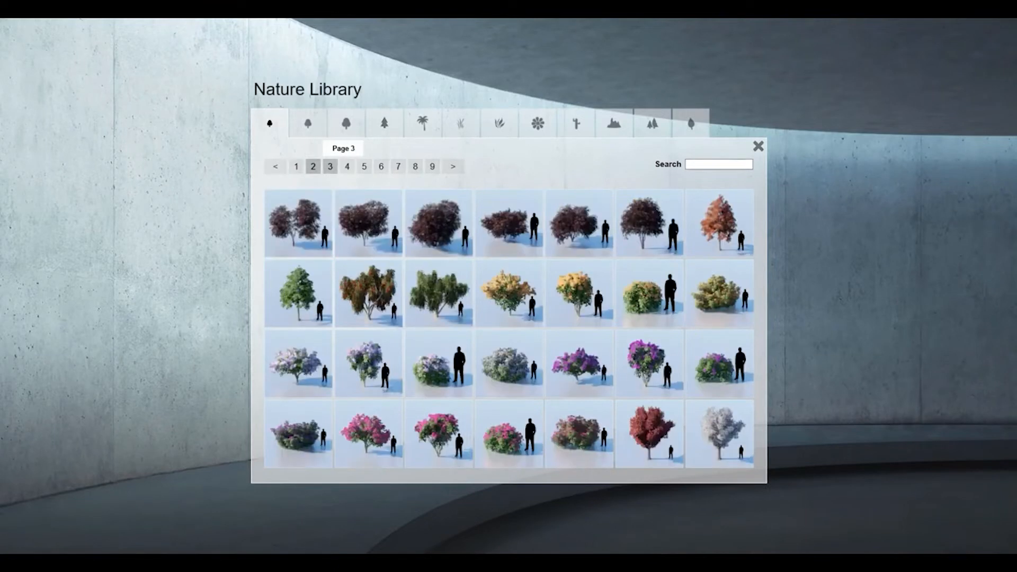
left_click(330, 167)
left_click(313, 166)
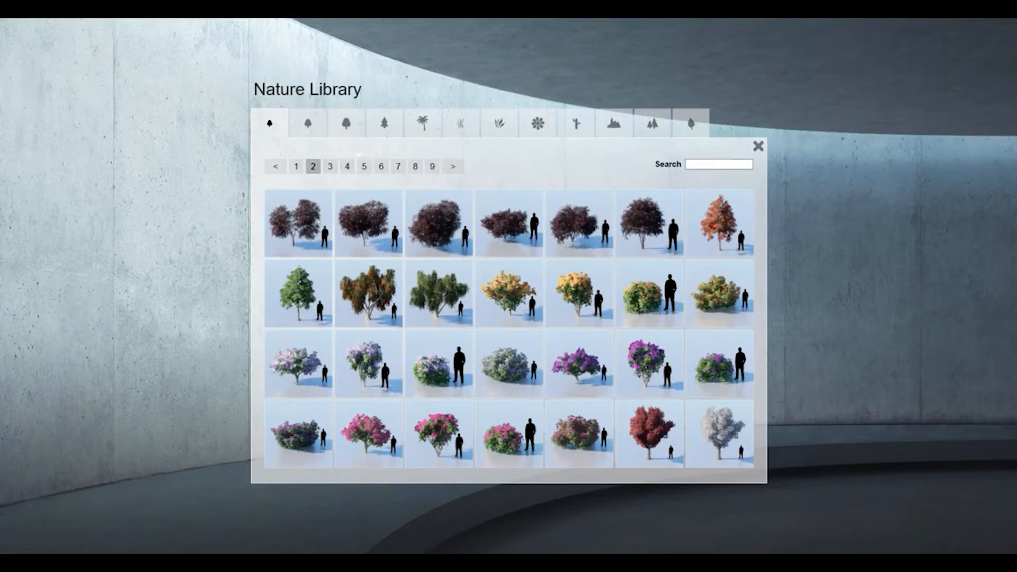
left_click(330, 167)
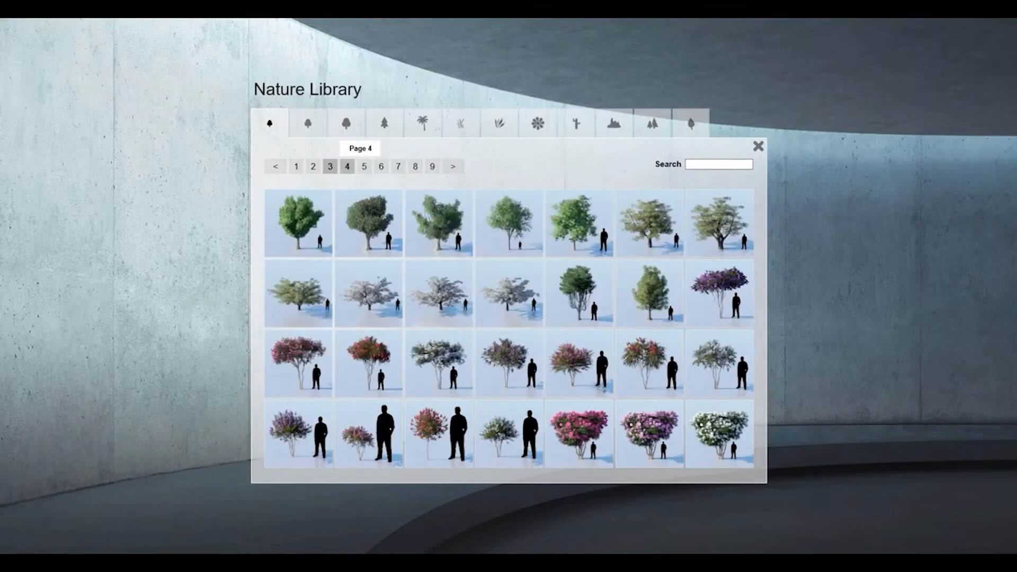
left_click(347, 166)
left_click(364, 167)
left_click(380, 166)
left_click(397, 166)
left_click(415, 166)
left_click(432, 166)
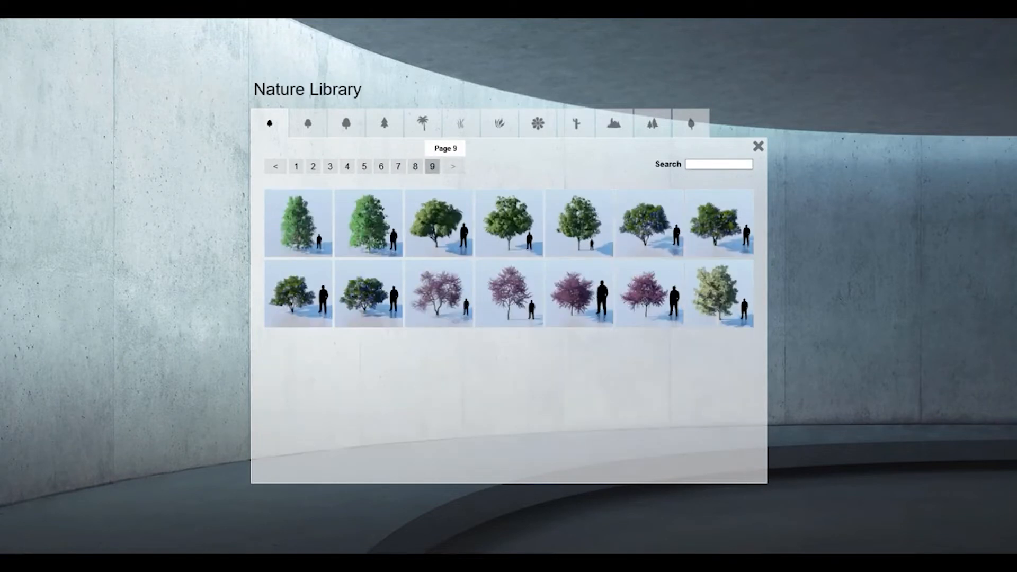
left_click(308, 124)
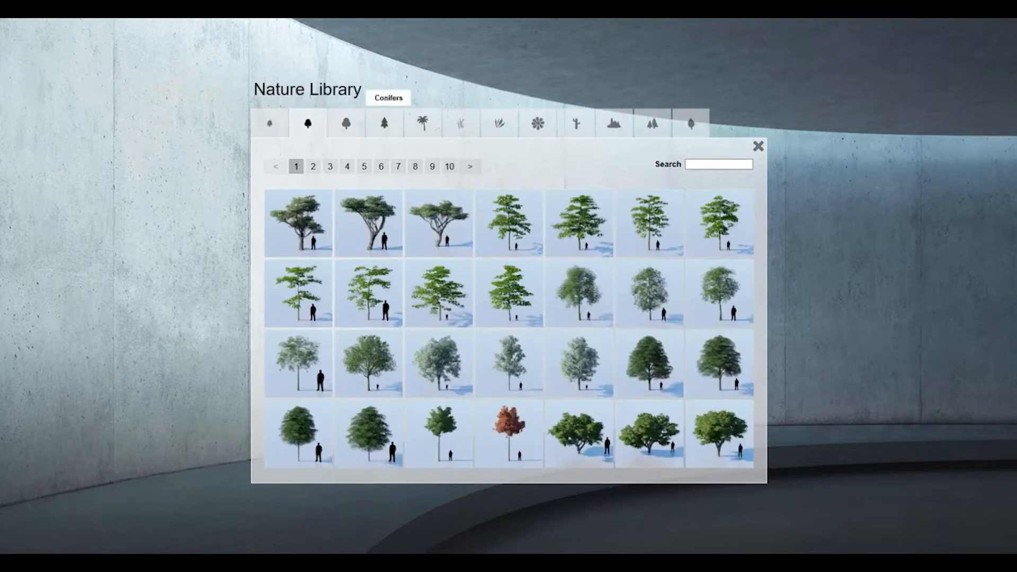
Place the conifer BalsamFir-L_RT where the lawn strip meets the paving, away from the house.
left_click(384, 123)
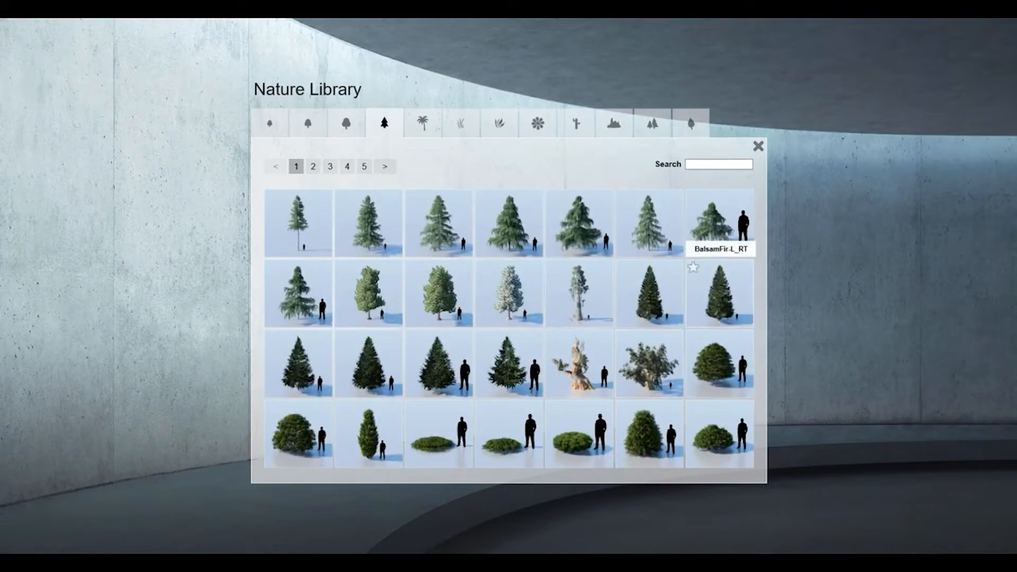
left_click(719, 289)
right_click_drag(719, 281, 588, 191)
right_click_drag(509, 286, 763, 384)
key("w")
key("s")
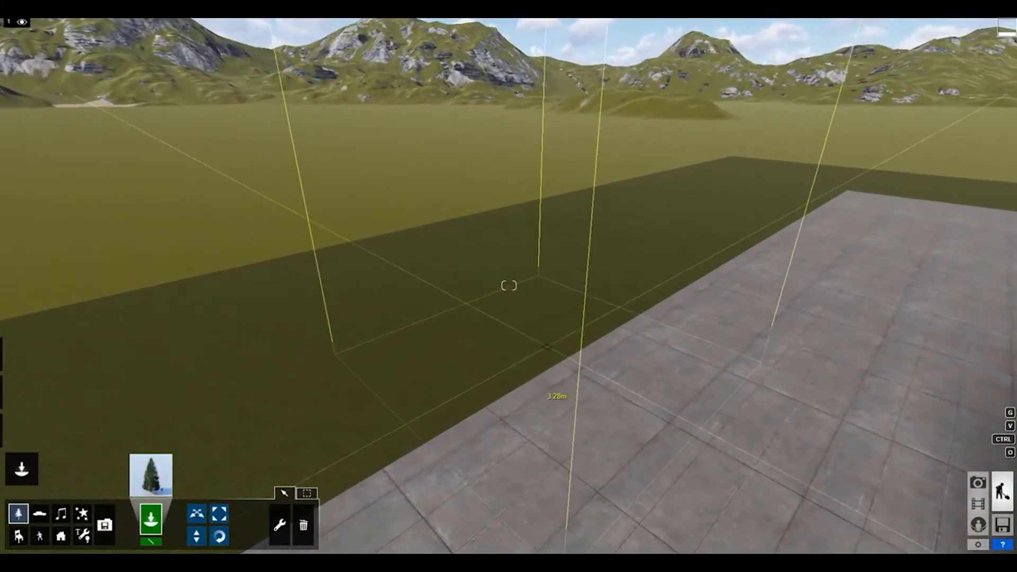
left_click(508, 285)
right_click_drag(509, 285, 517, 289)
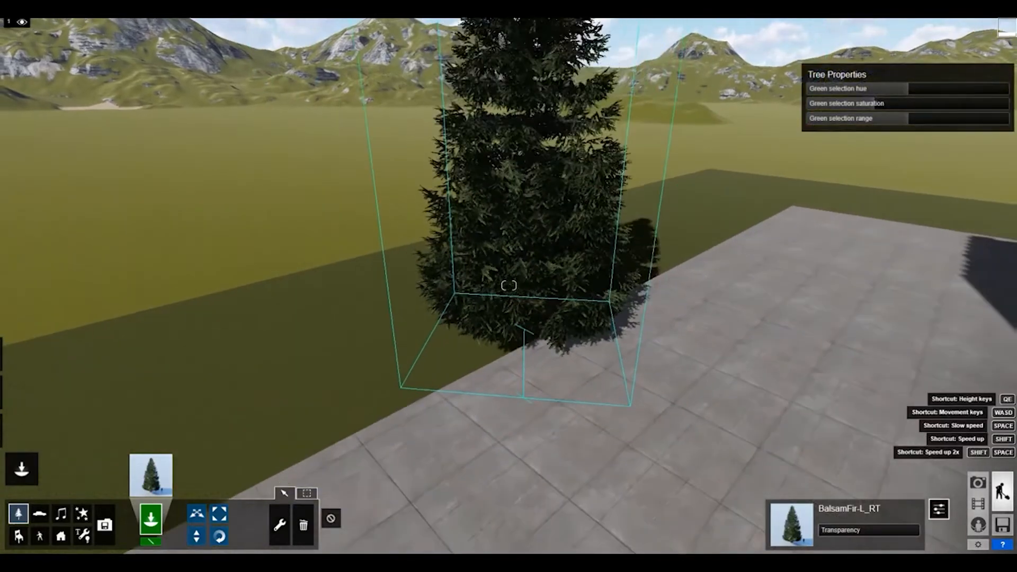
key("s")
right_click_drag(509, 286, 509, 265)
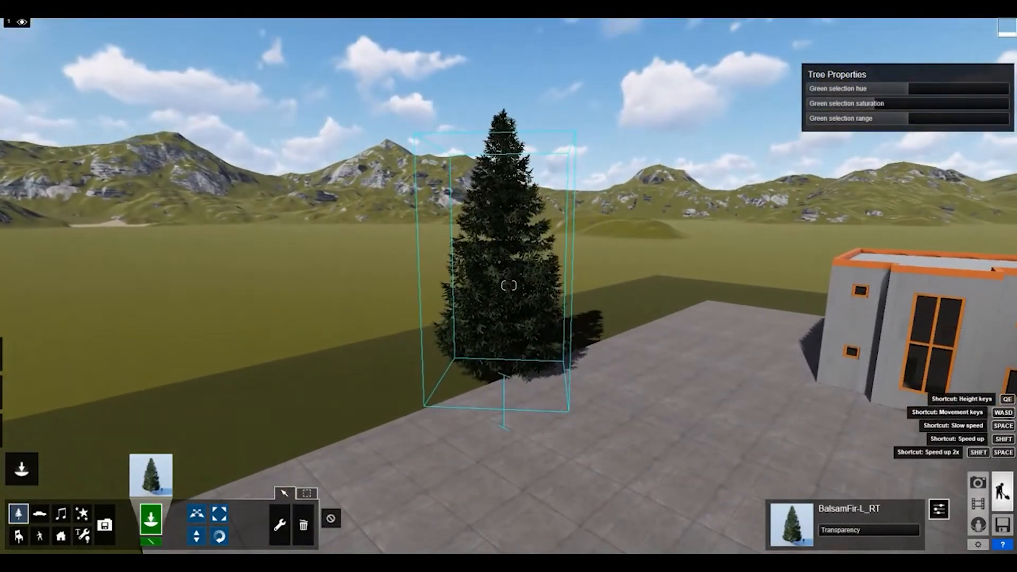
Replace the placed fir with the conifer BalsamFir-M_RT, set at the edge between the lawn strip and the paving.
left_click(303, 525)
left_click(503, 374)
left_click(151, 475)
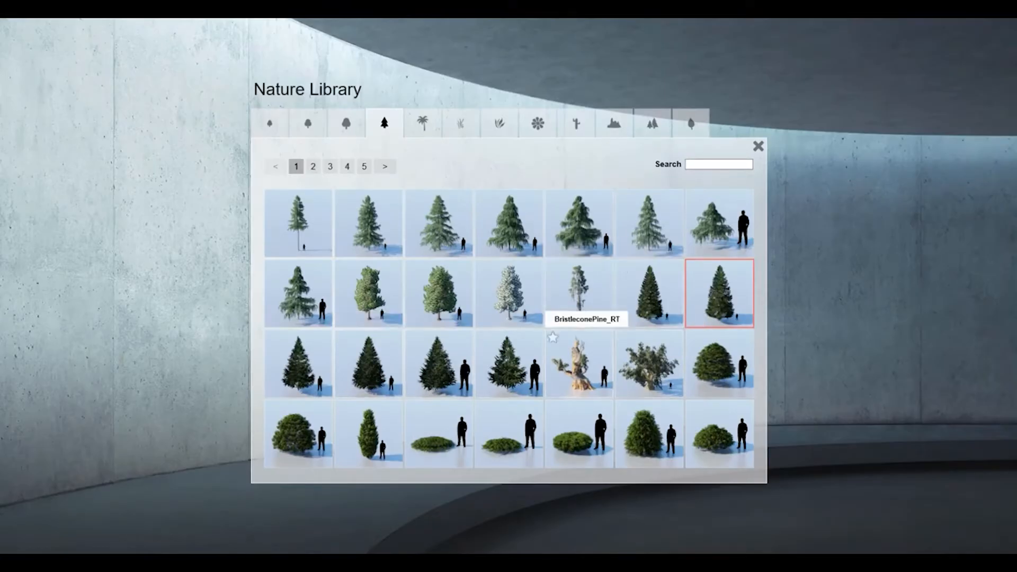
left_click(438, 365)
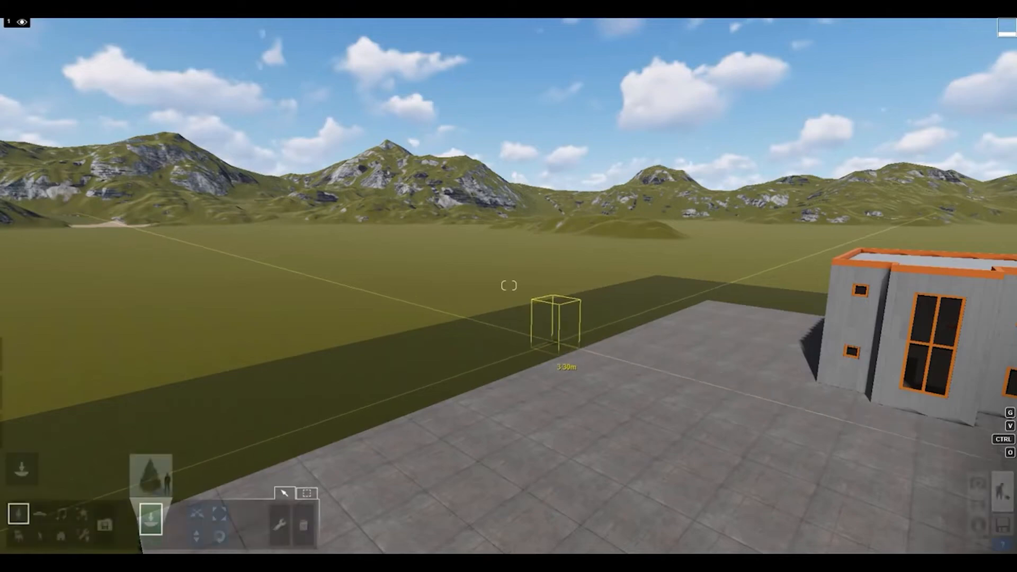
left_click(161, 473)
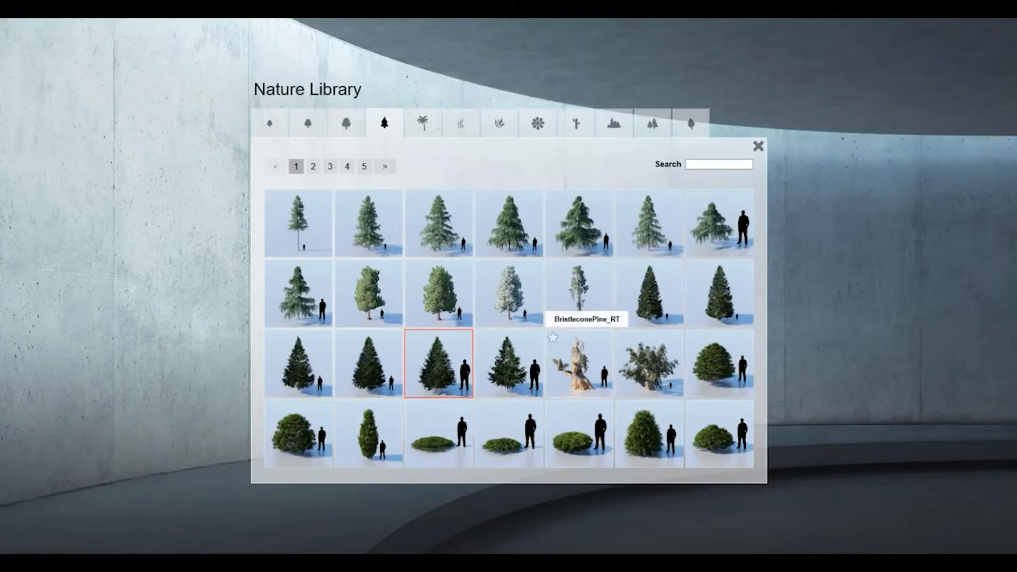
left_click(370, 364)
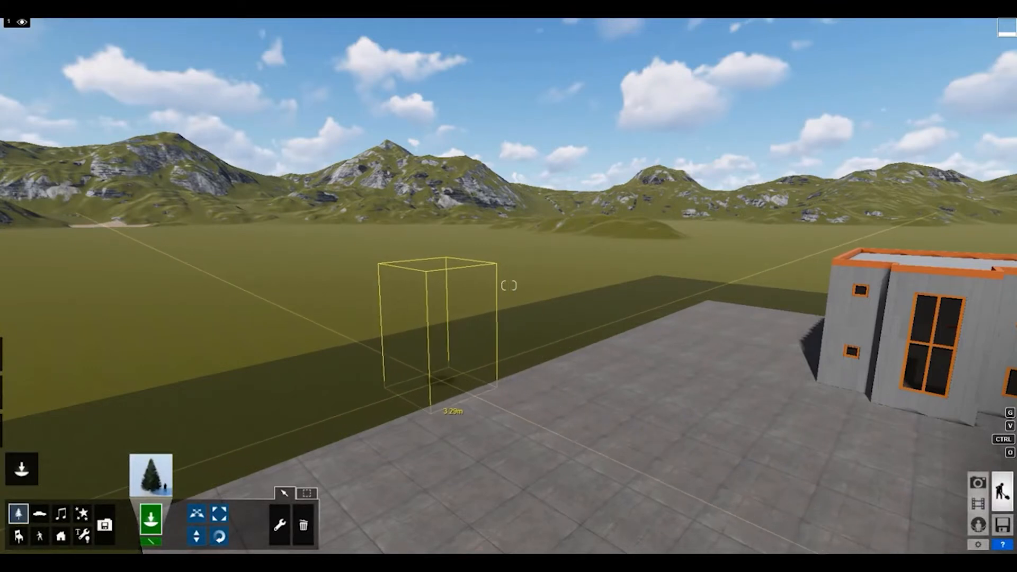
left_click(437, 384)
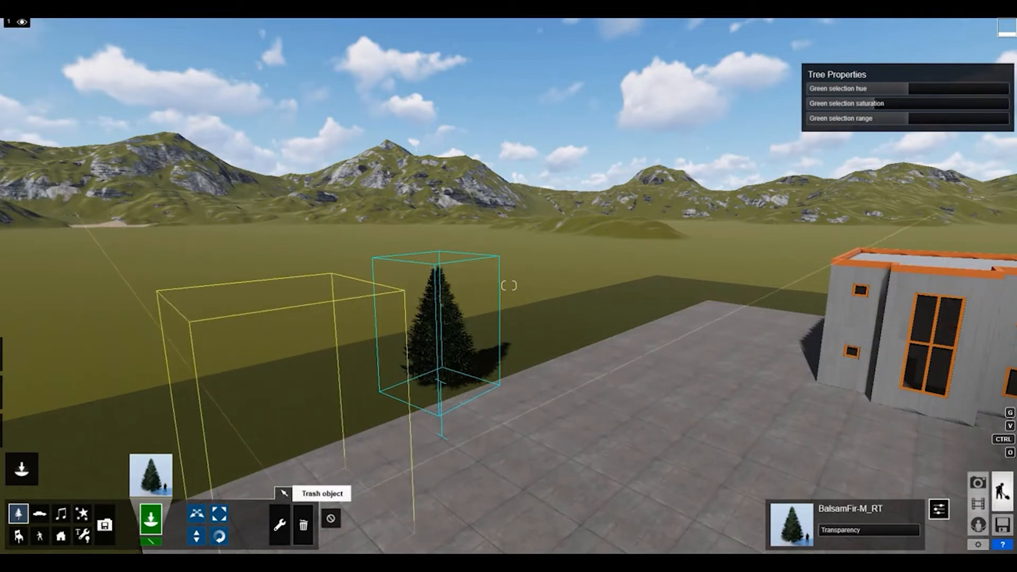
Replace the single placed fir with a mass-placed row of about eight BalsamFir-M_RT trees along the lawn strip beside the paving.
left_click(303, 525)
left_click(439, 381)
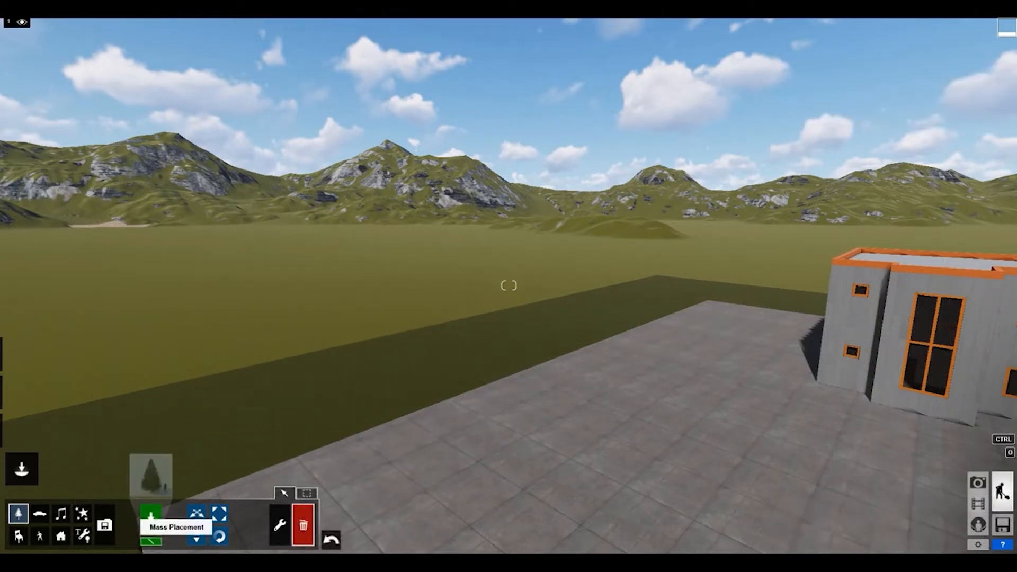
left_click(151, 540)
left_click(349, 433)
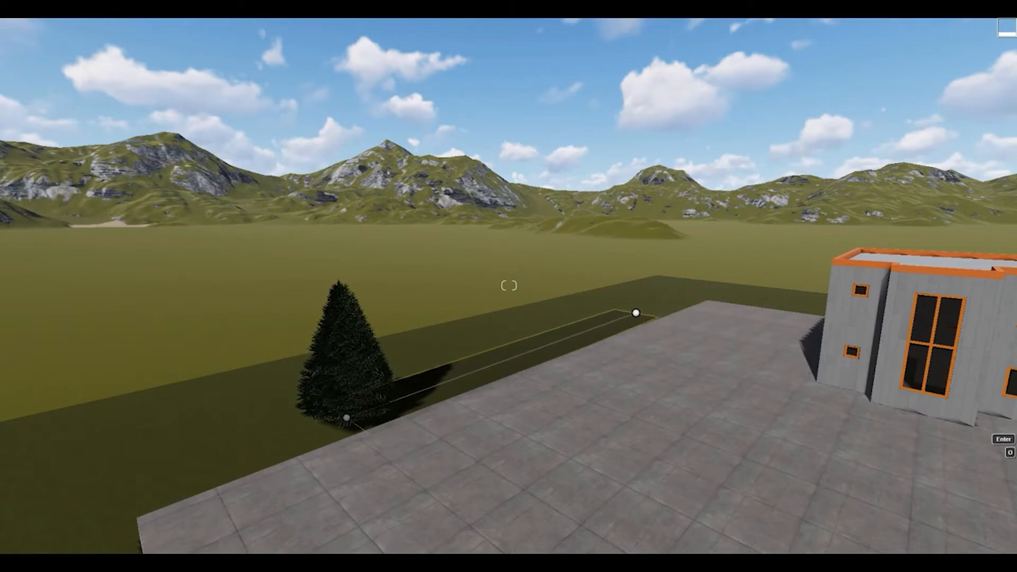
left_click(615, 319)
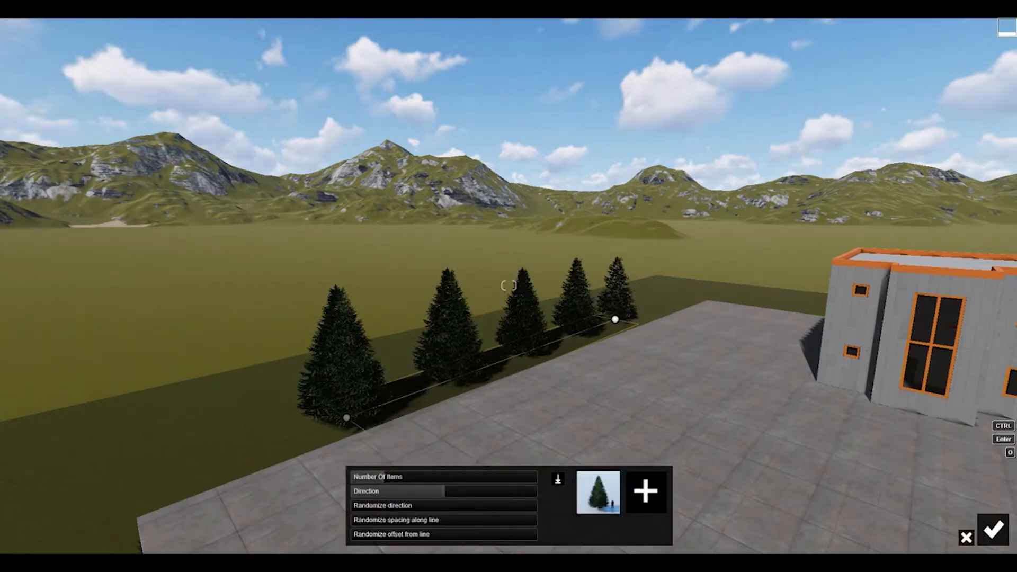
left_click_drag(389, 477, 398, 477)
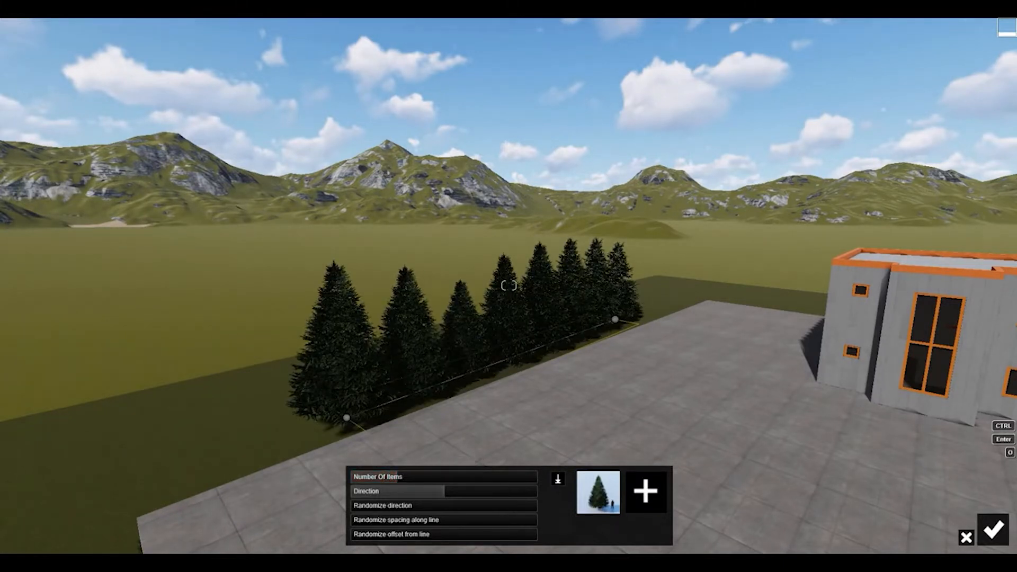
left_click(993, 530)
Mass-place a second row of BalsamFir-M_RT trees along the lawn edge of the paving on the shaded side of the house.
right_click_drag(294, 468, 636, 419)
right_click_drag(508, 286, 302, 424)
key("s")
left_click(608, 338)
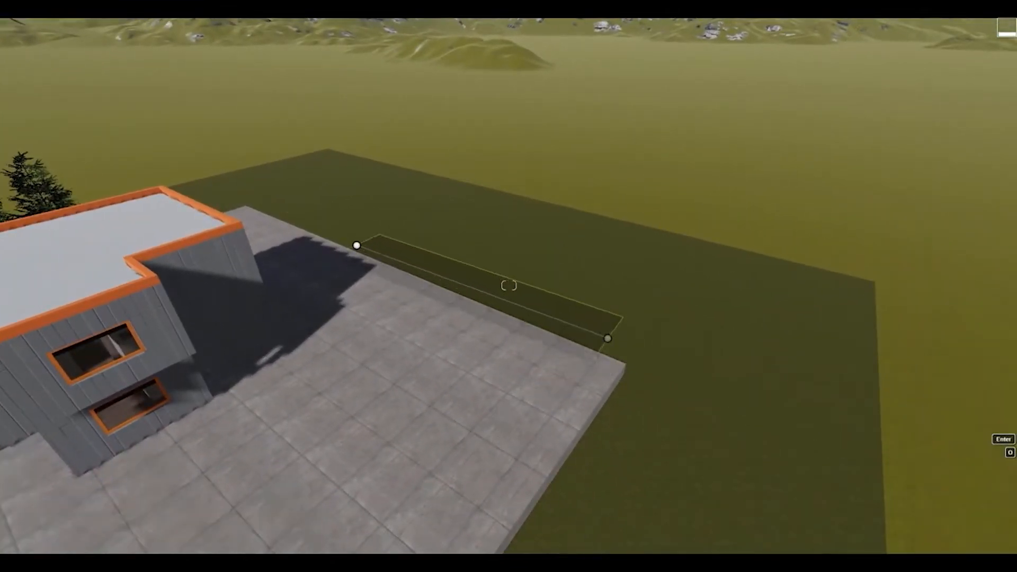
left_click(266, 200)
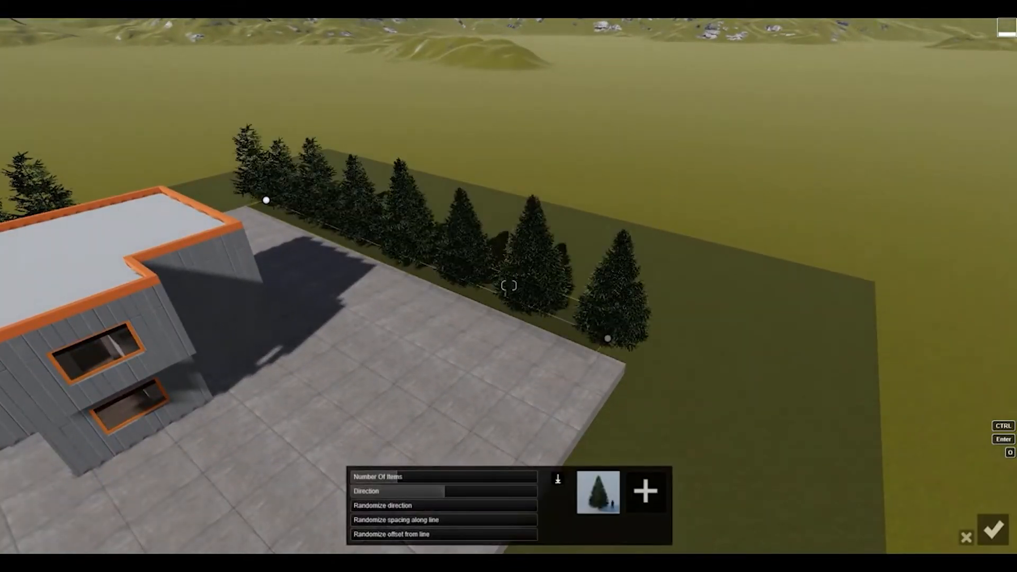
left_click(993, 529)
Examine the two fir rows around the paving and how they frame the house in the Photo 1 view.
key("s")
right_click_drag(508, 286, 535, 278)
key("w")
key("s")
key("a")
key("d")
key("w")
left_click(978, 482)
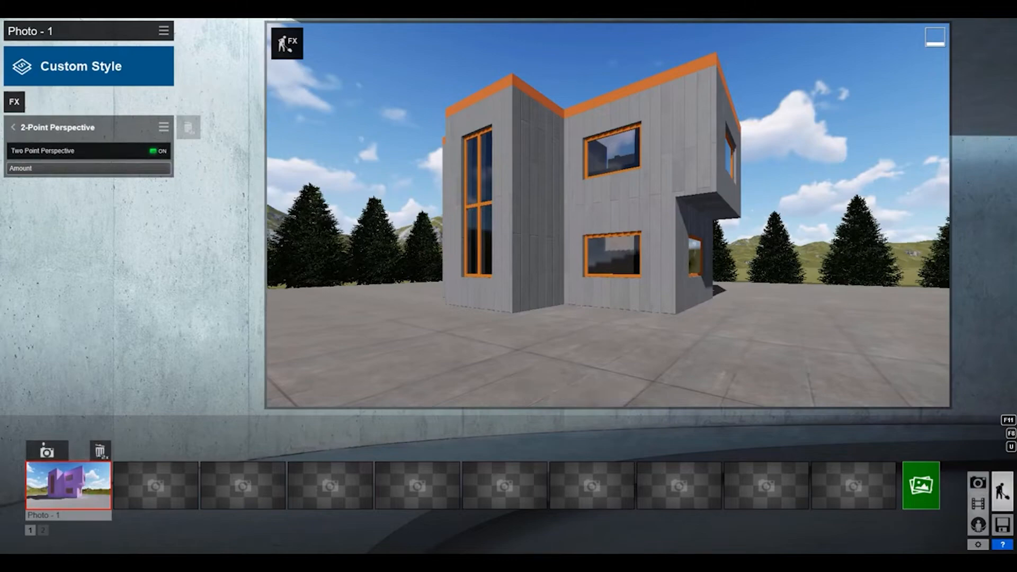
Mass-place a denser row of BalsamFir-M_RT trees parallel to the first row, along the outer edge of the lawn strip.
left_click(1002, 492)
right_click_drag(509, 286, 502, 329)
key("w")
key("q")
key("w")
key("s")
key("w")
key("s")
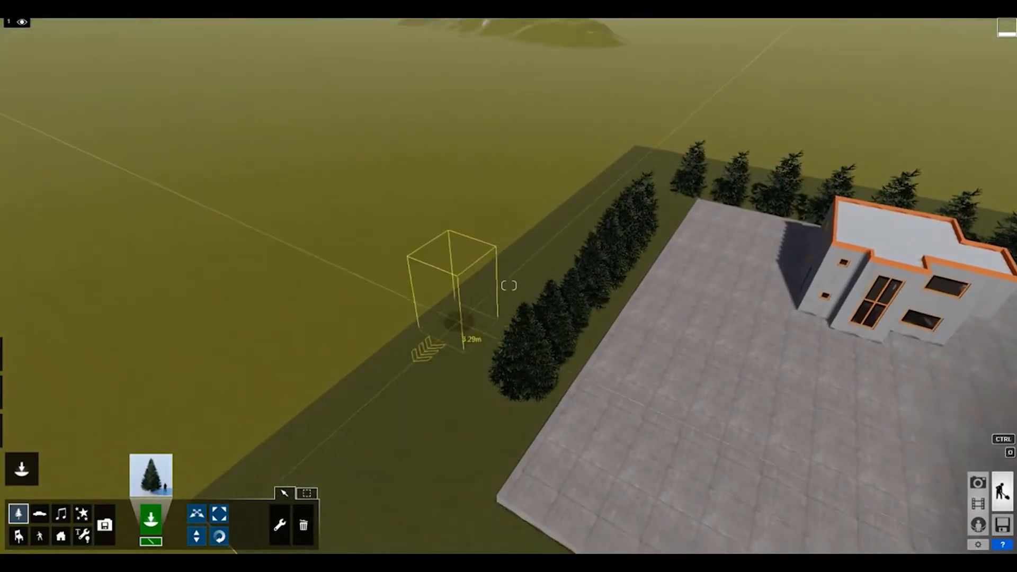
key("Return")
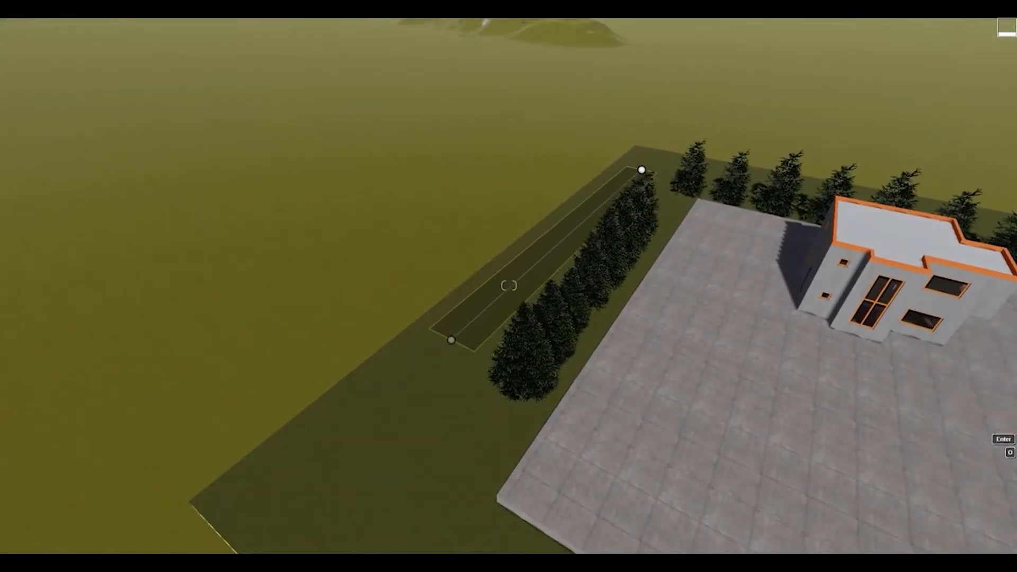
key("ctrl")
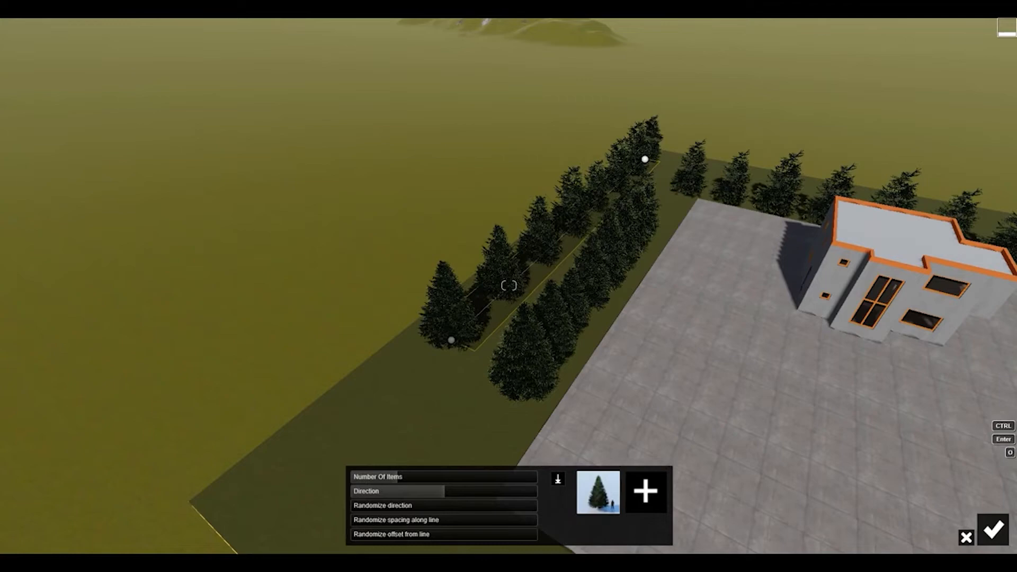
scroll(508, 286, "up", 2, "shift")
key("d")
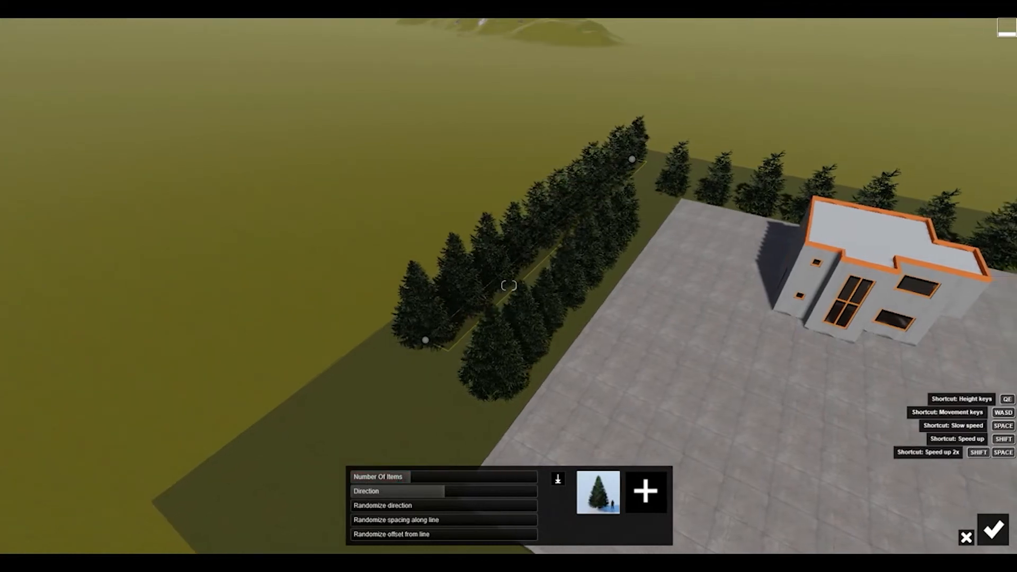
left_click(993, 530)
Mass-place another BalsamFir-M_RT row on the wide lawn strip, parallel to the row on the house's shaded side.
right_click_drag(753, 214, 689, 159)
right_click_drag(508, 286, 448, 294)
key("w")
key("s")
right_click_drag(535, 255, 591, 258)
key("s")
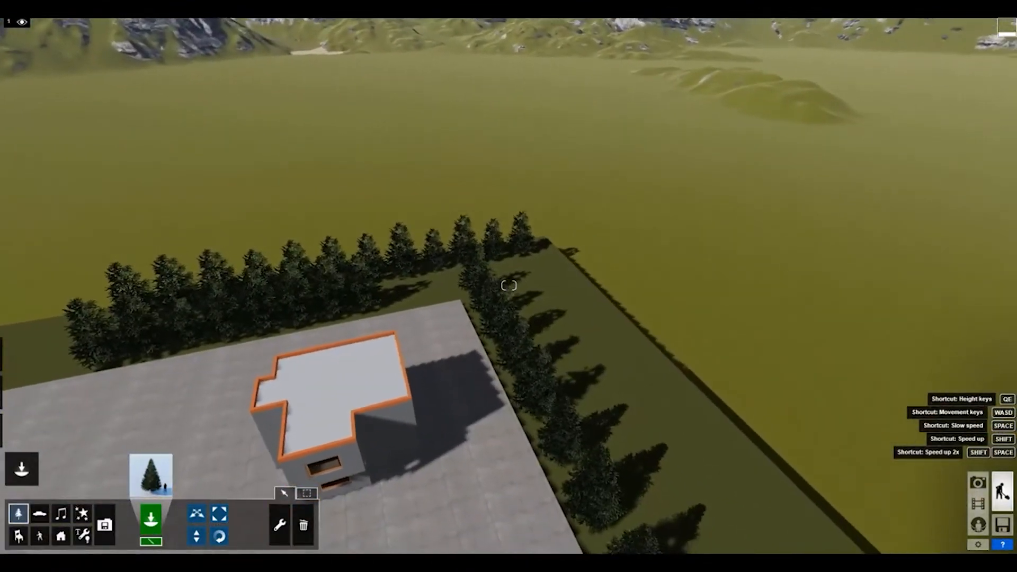
left_click(511, 285)
key("Return")
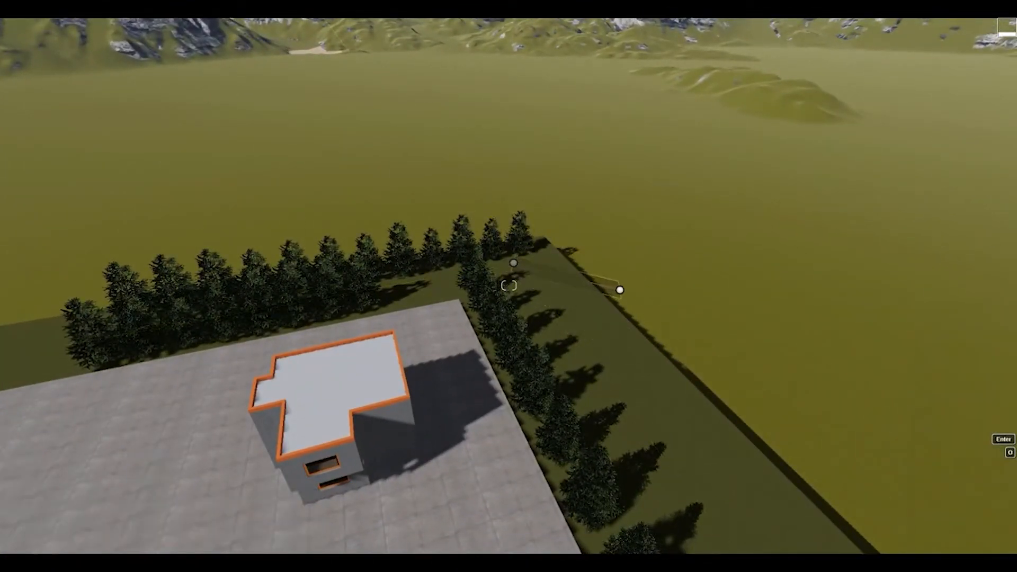
key("s")
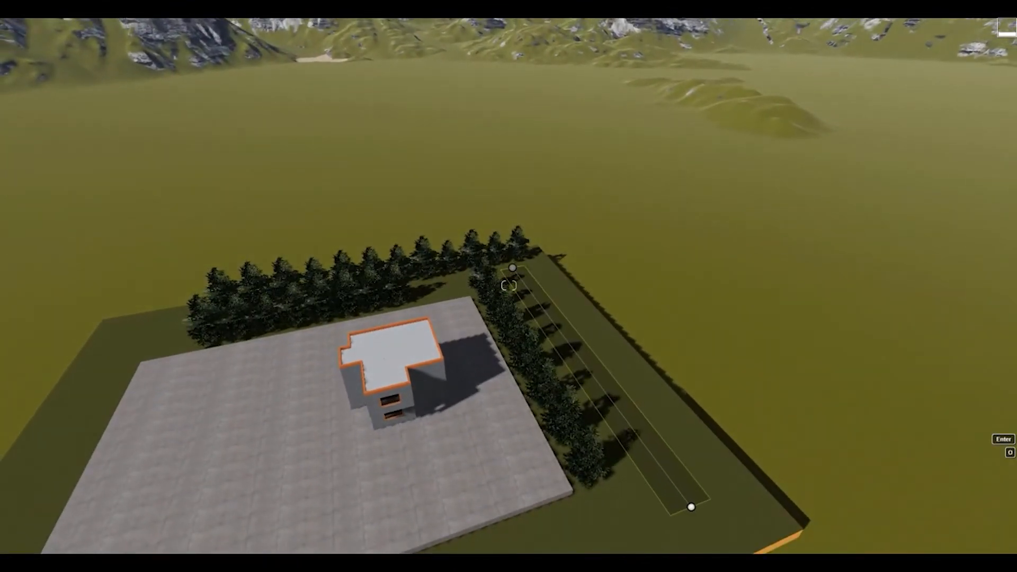
left_click(697, 508, "ctrl")
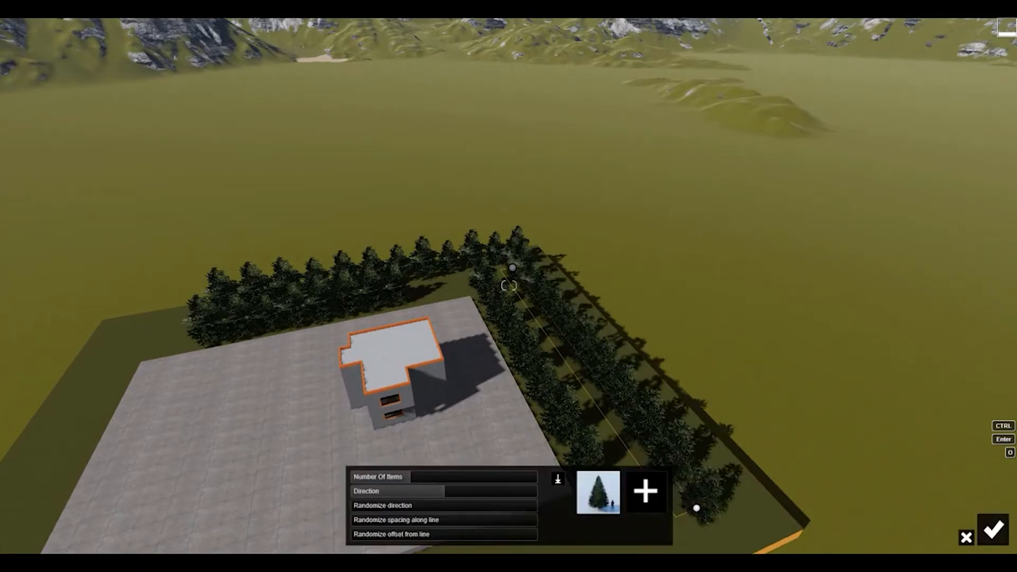
left_click(994, 529)
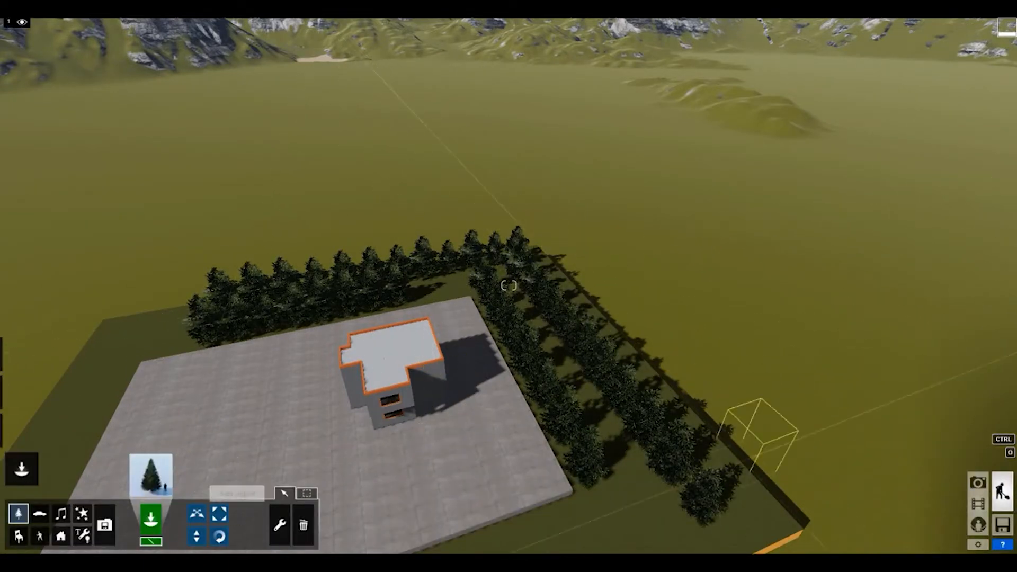
Check the doubled fir rows in the saved Photo 1 view and from above the house roof.
left_click(978, 482)
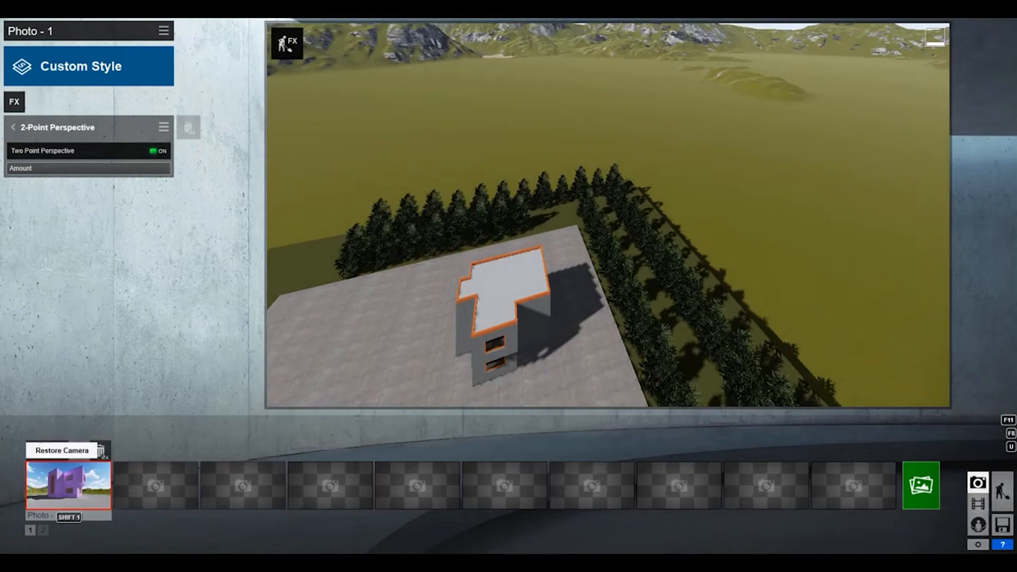
left_click(68, 485)
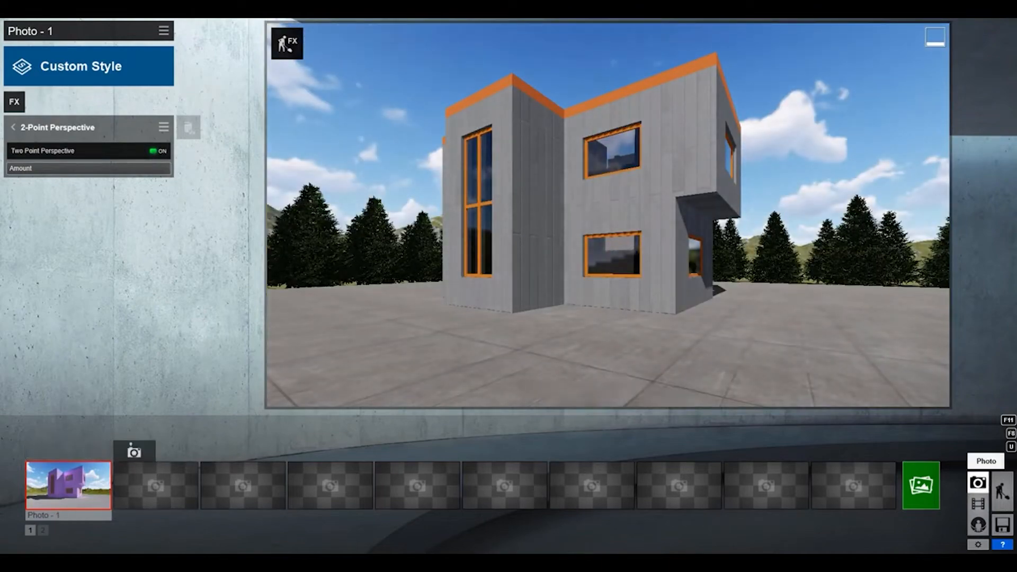
left_click(1003, 491)
key("w")
right_click_drag(508, 286, 477, 344)
key("s")
key("a")
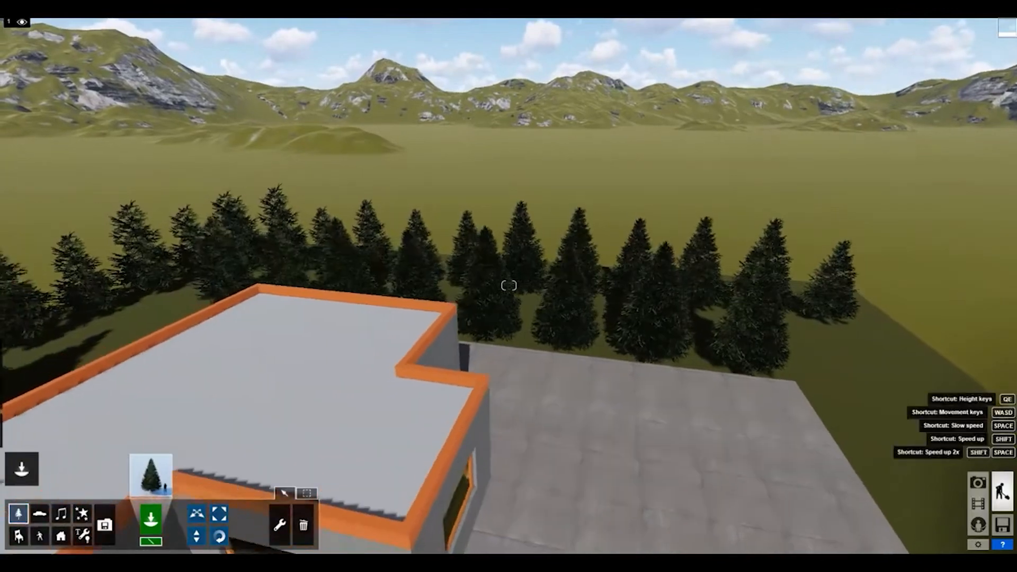
left_click(978, 482)
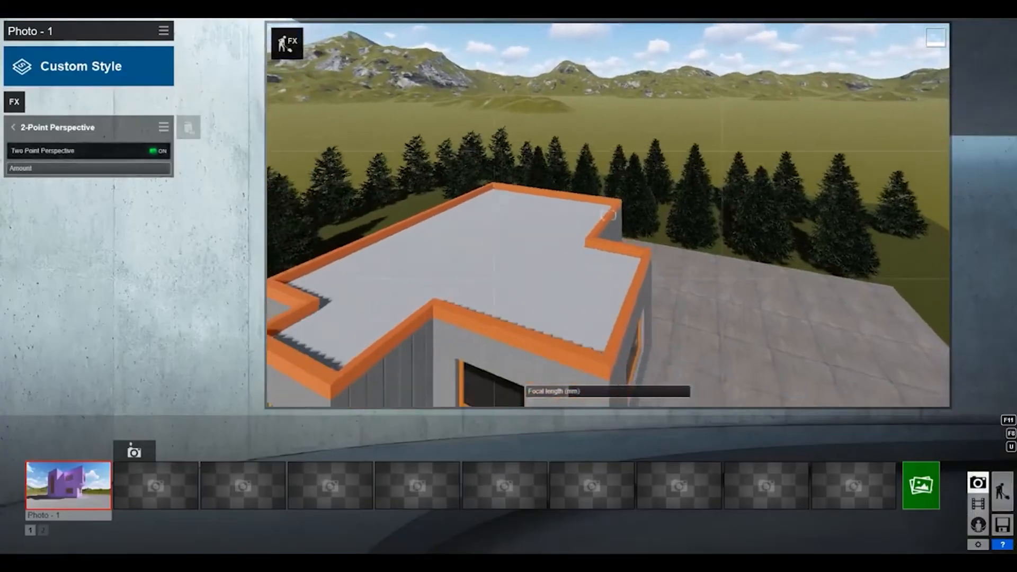
Reframe Photo 1 at ground level to show the whole house front with fir trees on both sides.
left_click(47, 451)
key("w")
right_click_drag(608, 215, 569, 186)
key("s")
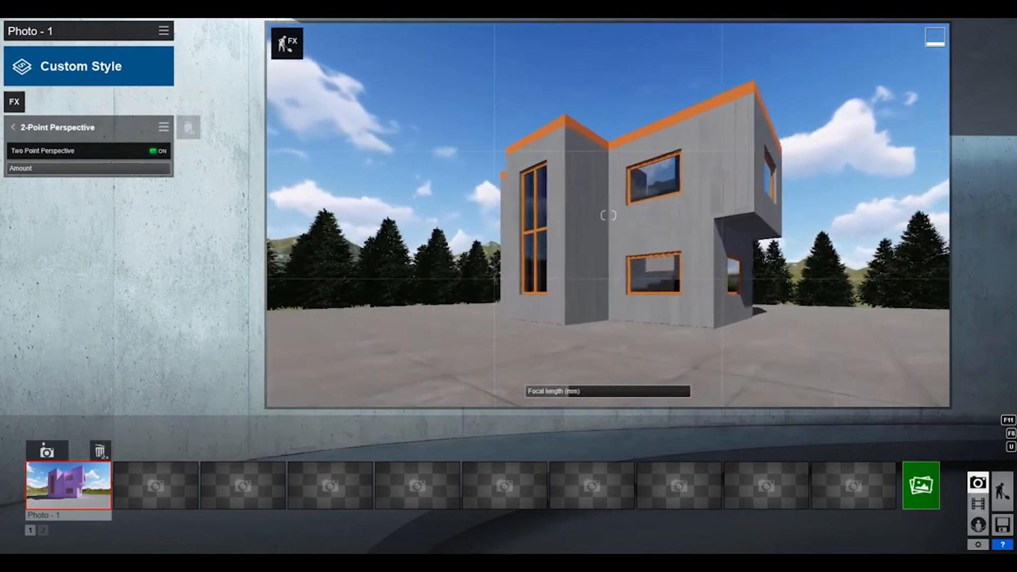
key("s")
right_click_drag(608, 215, 607, 243)
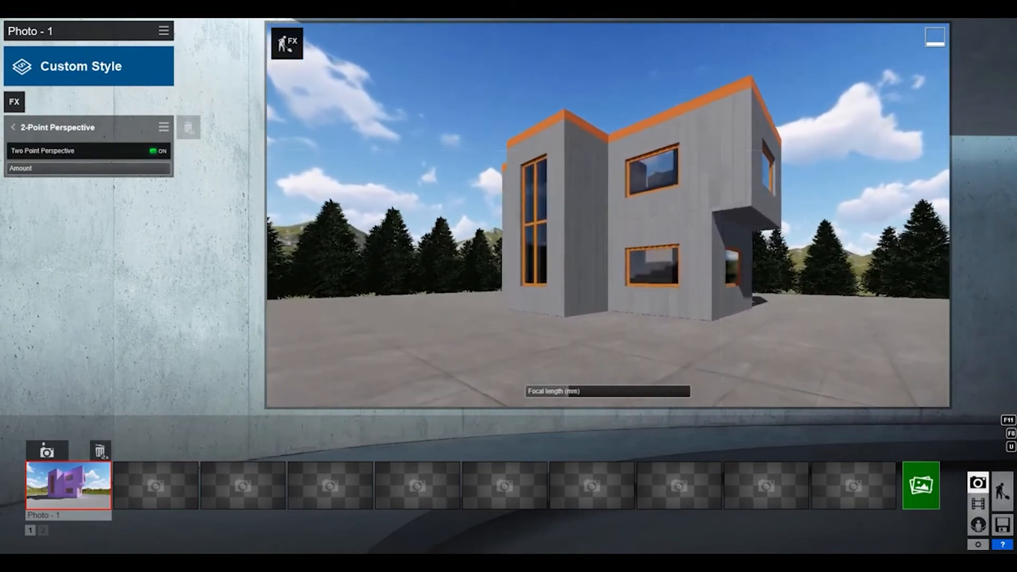
Try the Realistic, Interior and Daytime styles on Photo 1.
left_click(80, 66)
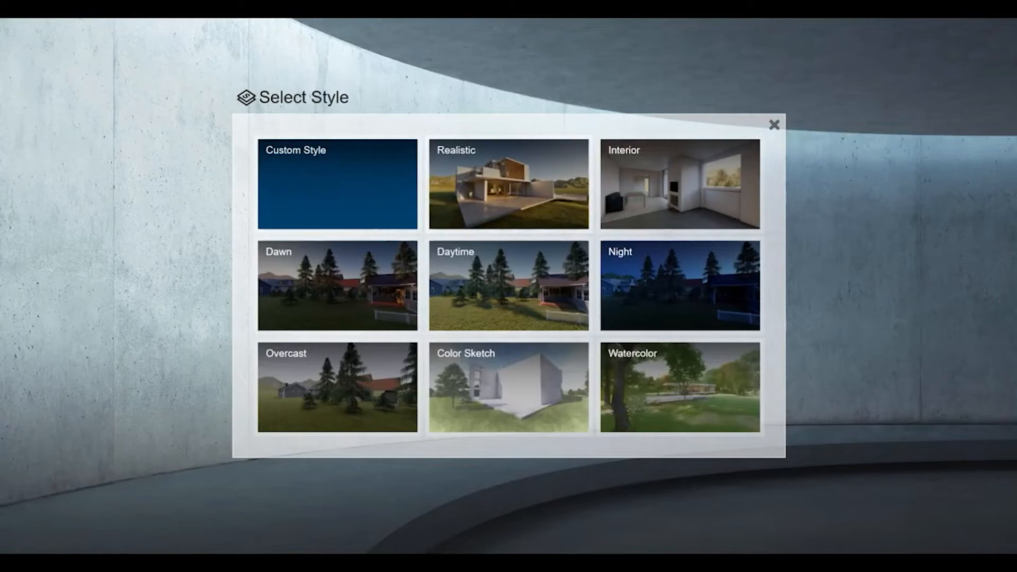
left_click(508, 183)
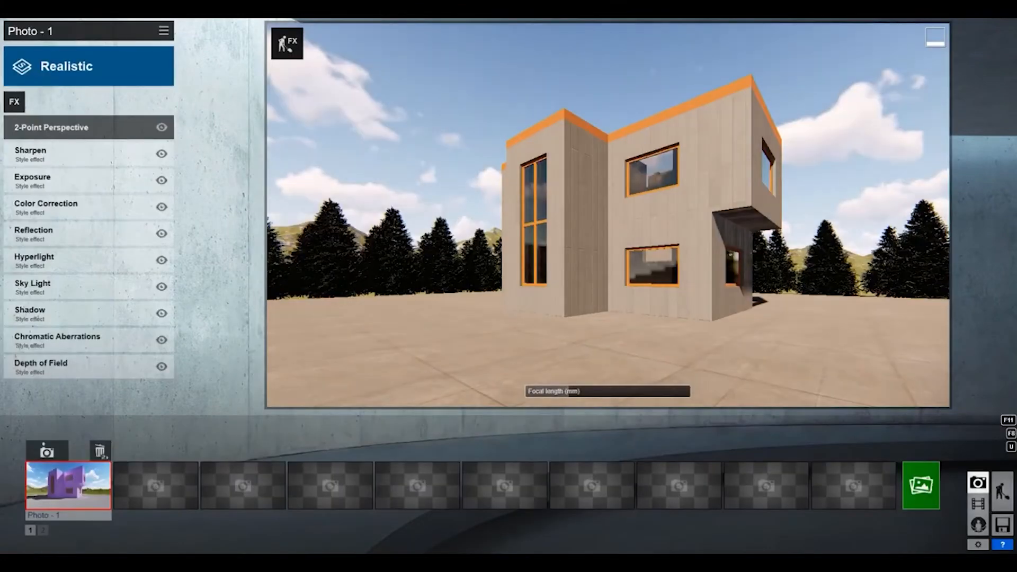
right_click_drag(608, 214, 638, 217)
left_click(80, 67)
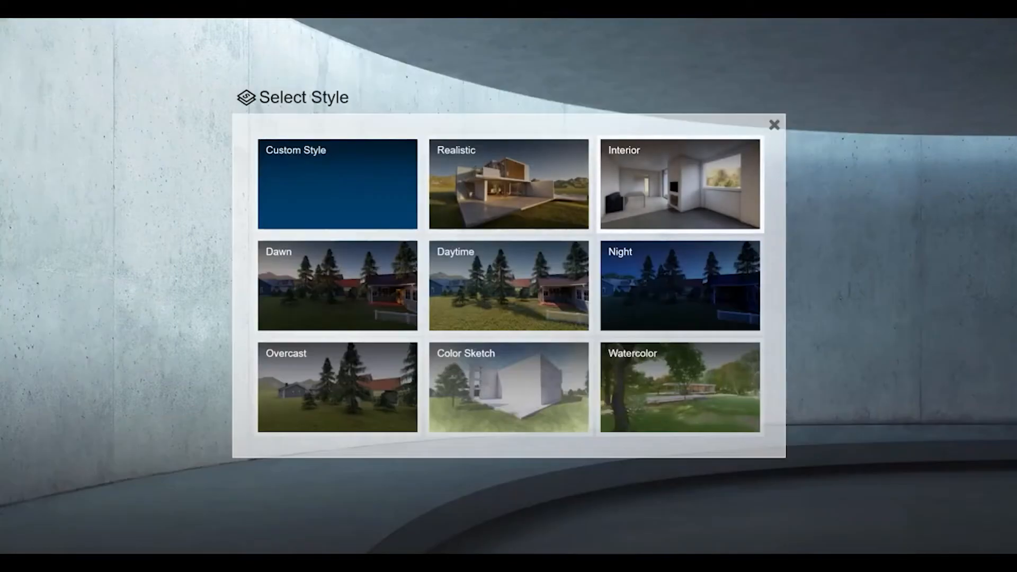
left_click(680, 184)
left_click(79, 67)
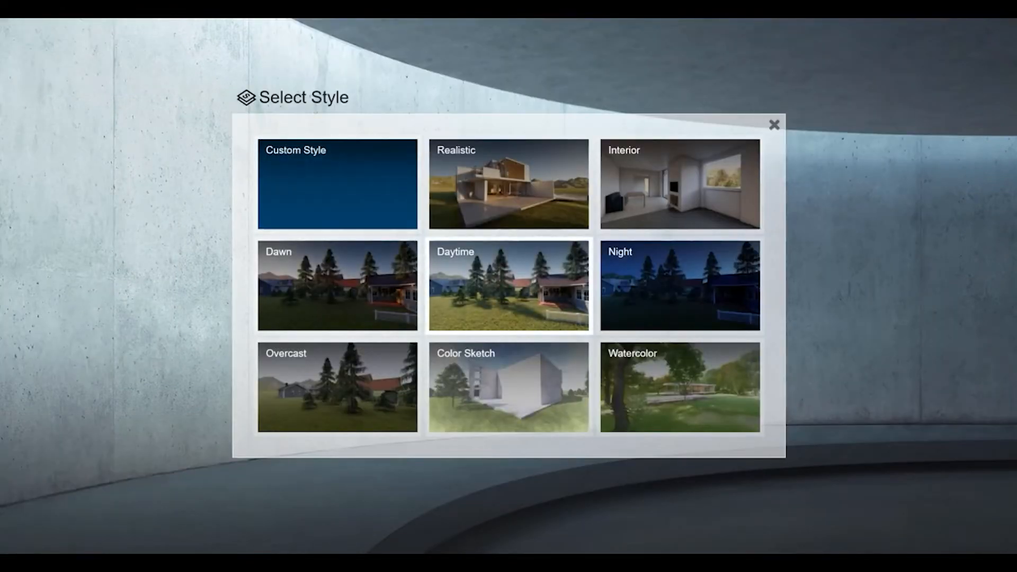
left_click(508, 286)
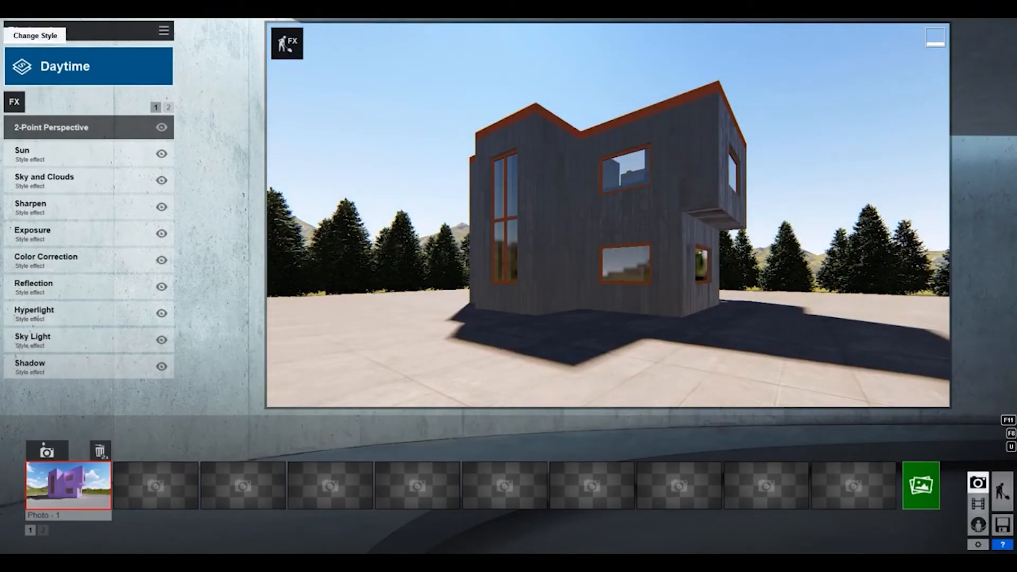
Apply the Realistic style to Photo 1 and fine-tune the camera framing of the house front.
left_click(79, 66)
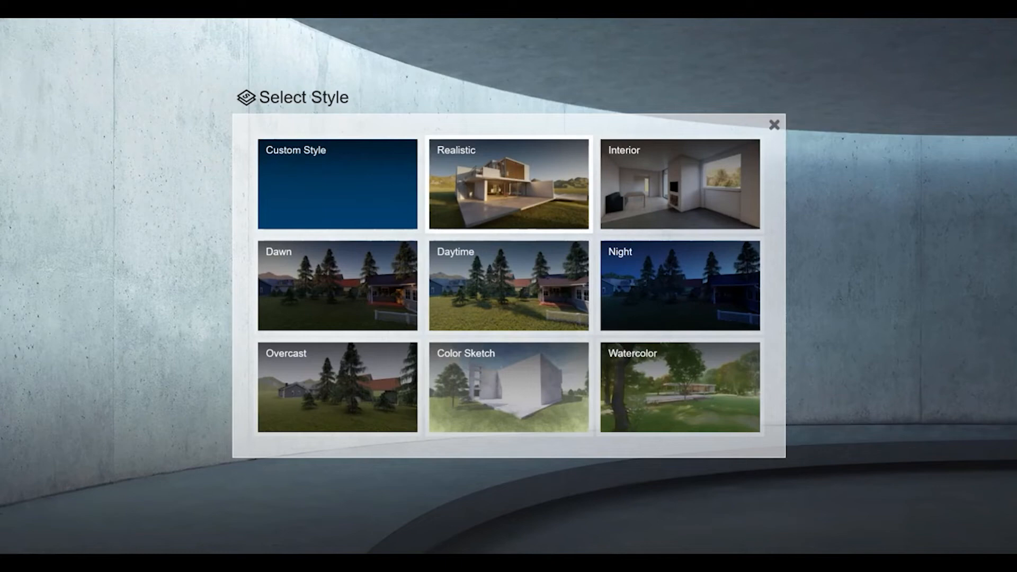
left_click(509, 183)
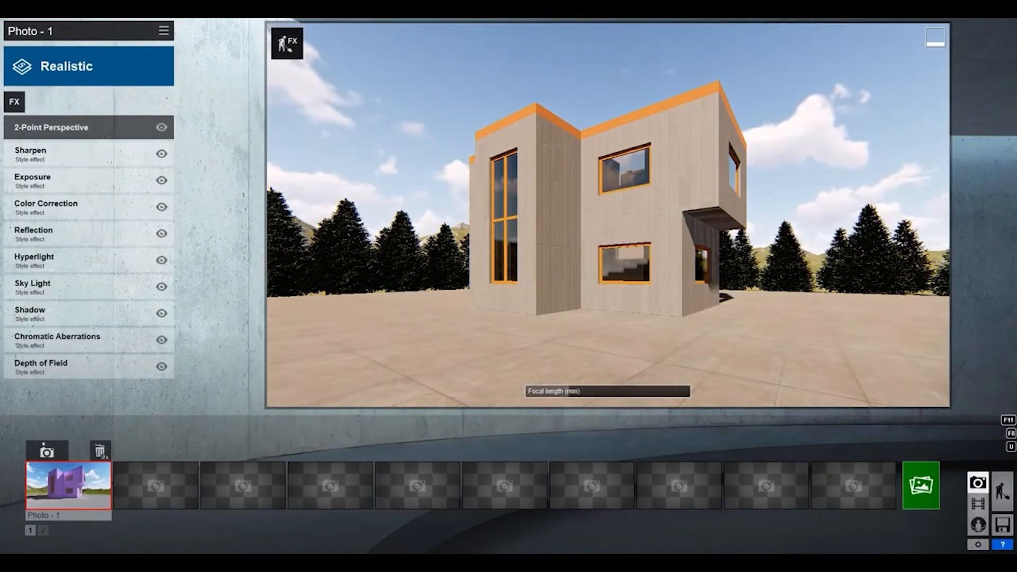
key("w")
right_click_drag(609, 215, 616, 241)
key("s")
key("w")
key("s")
key("s")
mouse_move(608, 215)
right_mouse_down()
mouse_move(629, 202)
mouse_move(592, 214)
right_mouse_up()
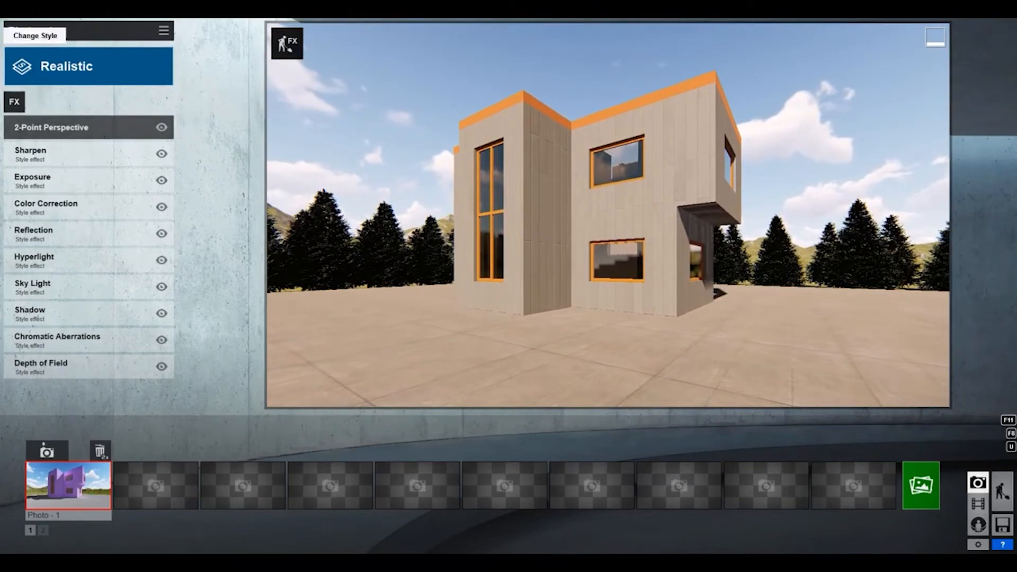
Switch to the empty second photo slot with the same view and apply the Color Sketch style.
left_click(46, 452)
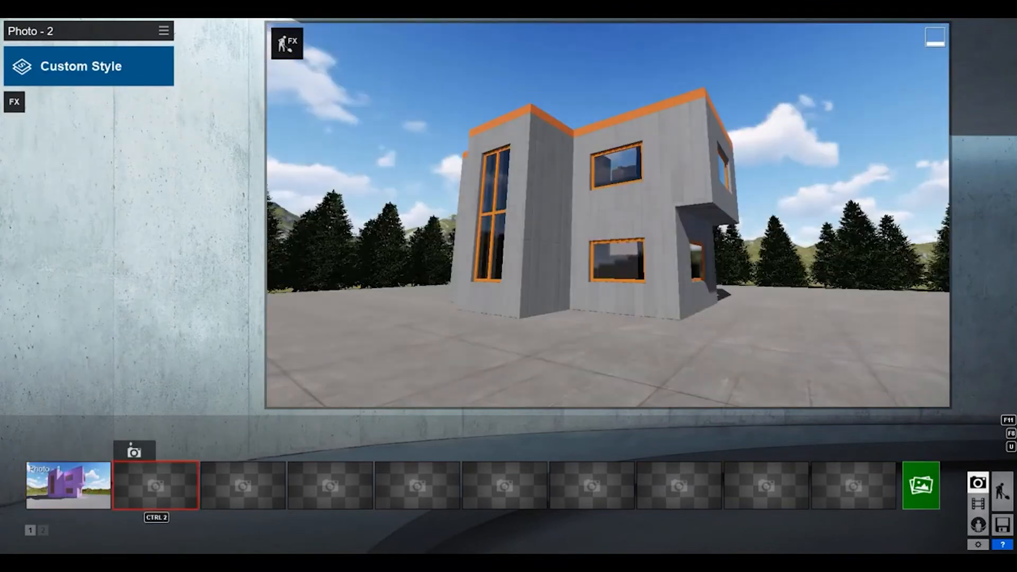
left_click(88, 66)
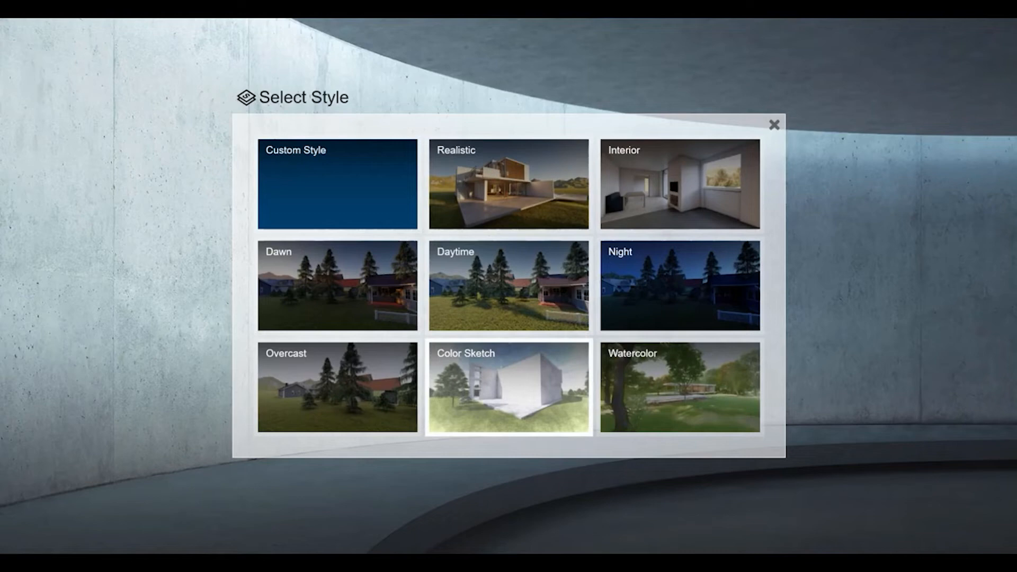
left_click(508, 386)
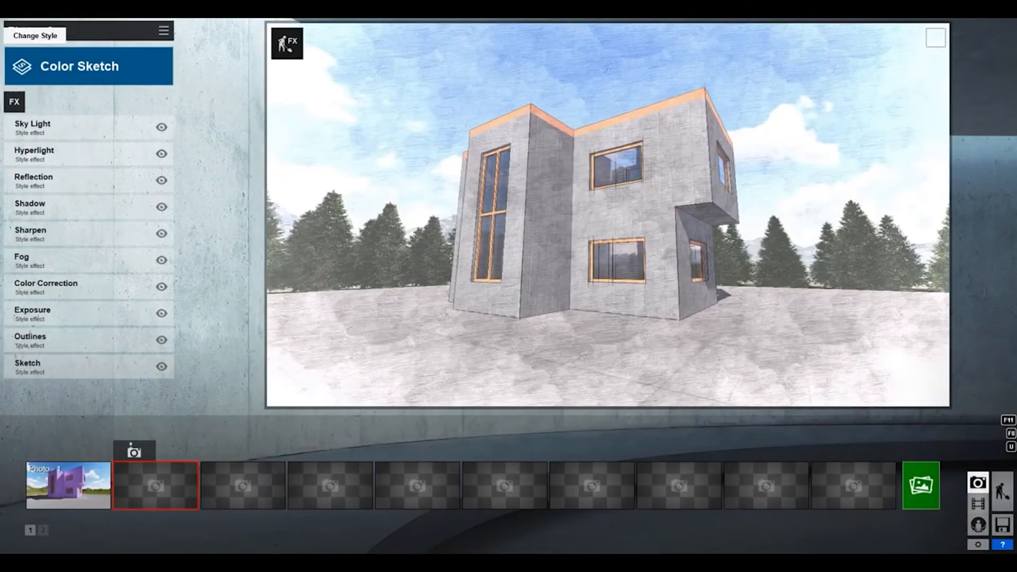
Add the 2-Point Perspective effect to Photo 2 and switch it on.
left_click(29, 79)
left_click(667, 178)
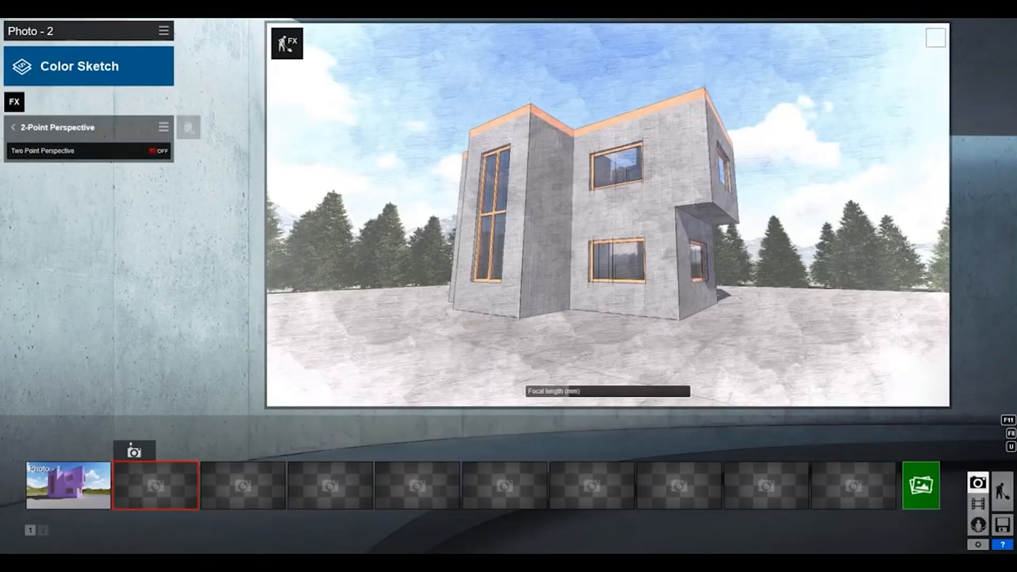
left_click(159, 151)
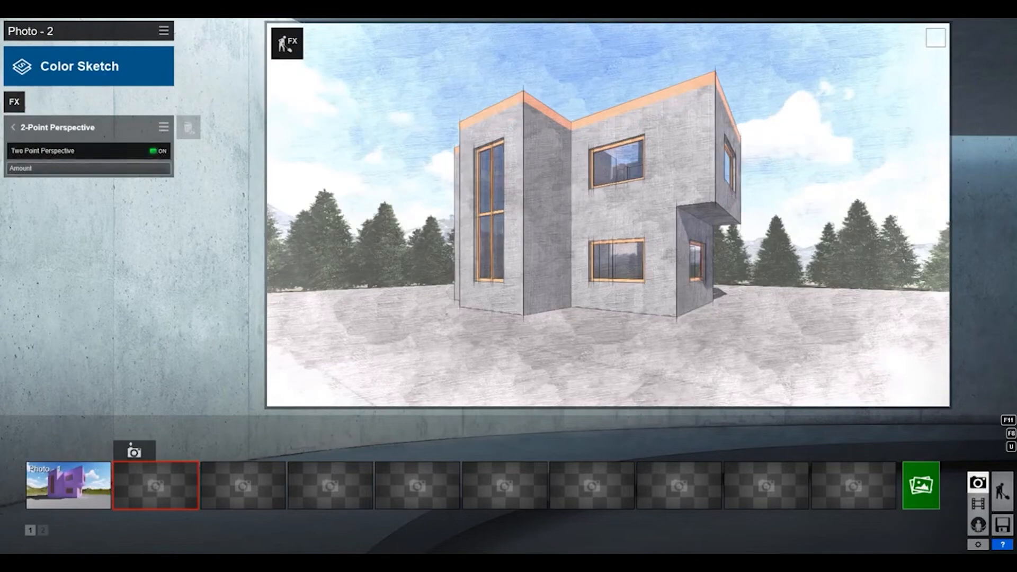
Return to Photo 1, adjust the camera framing of the house, and compare the view in the Color Sketch style of Photo 2.
left_click(68, 485)
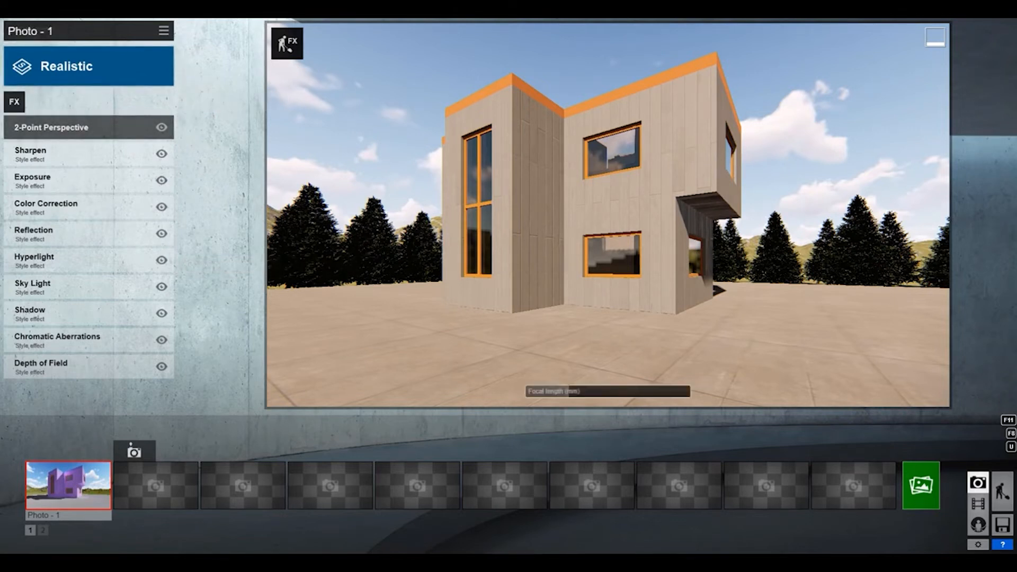
mouse_move(609, 215)
right_mouse_down()
mouse_move(621, 215)
mouse_move(598, 219)
right_mouse_up()
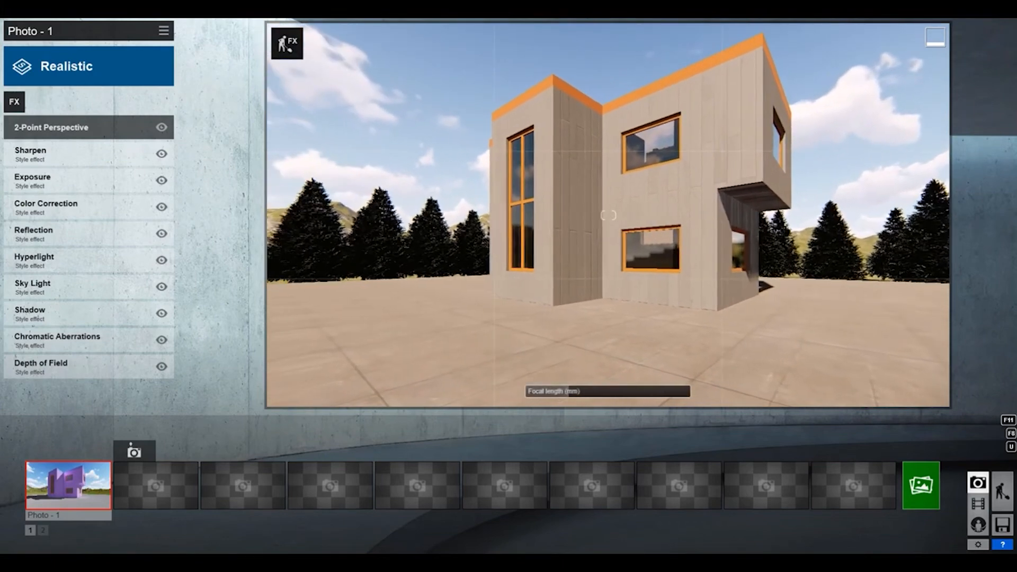
left_click(155, 485)
Switch to the empty third photo slot, apply the Watercolor style and adjust the camera framing of the house.
left_click(242, 485)
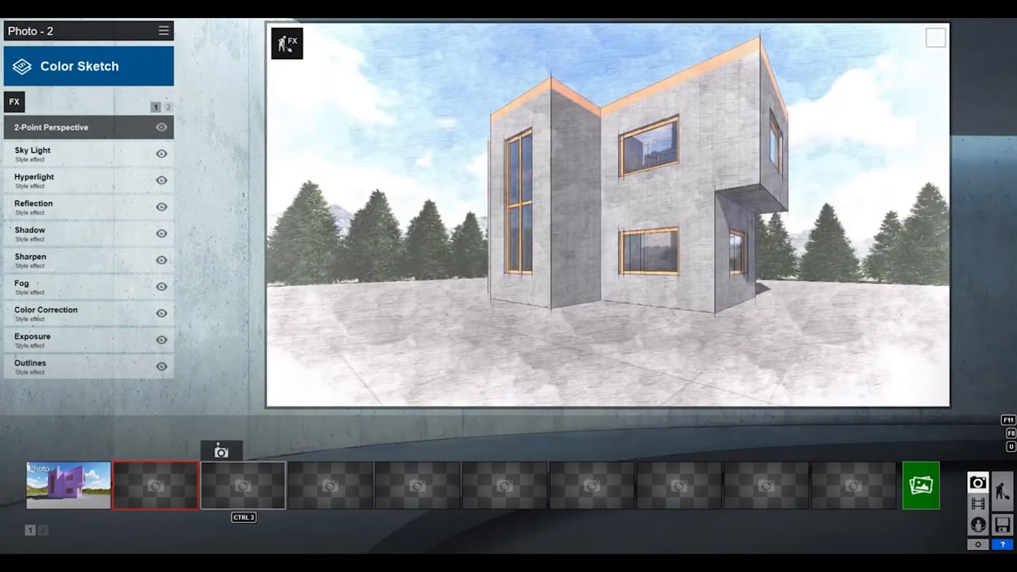
left_click(81, 66)
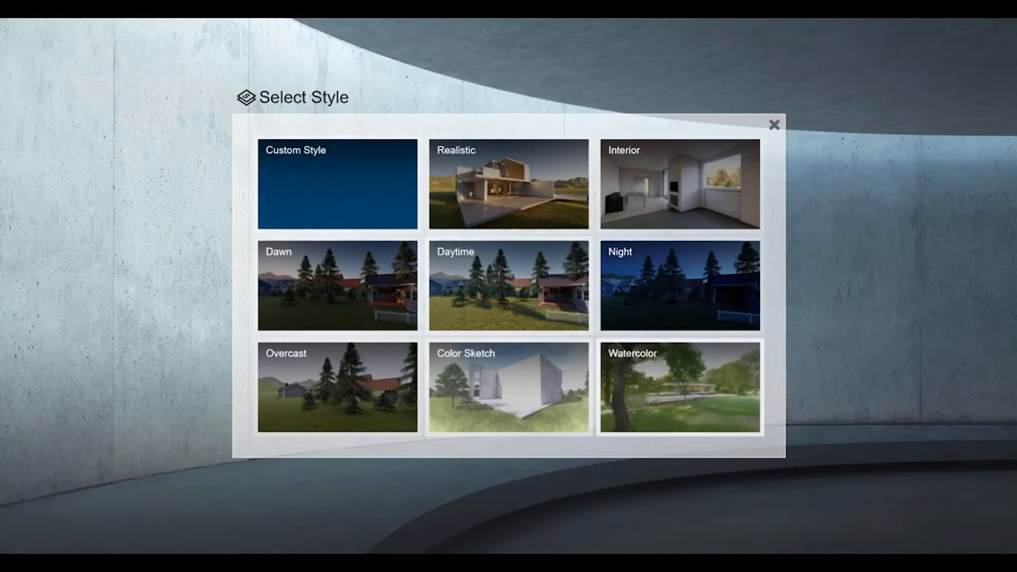
left_click(680, 387)
right_click_drag(588, 216, 615, 196)
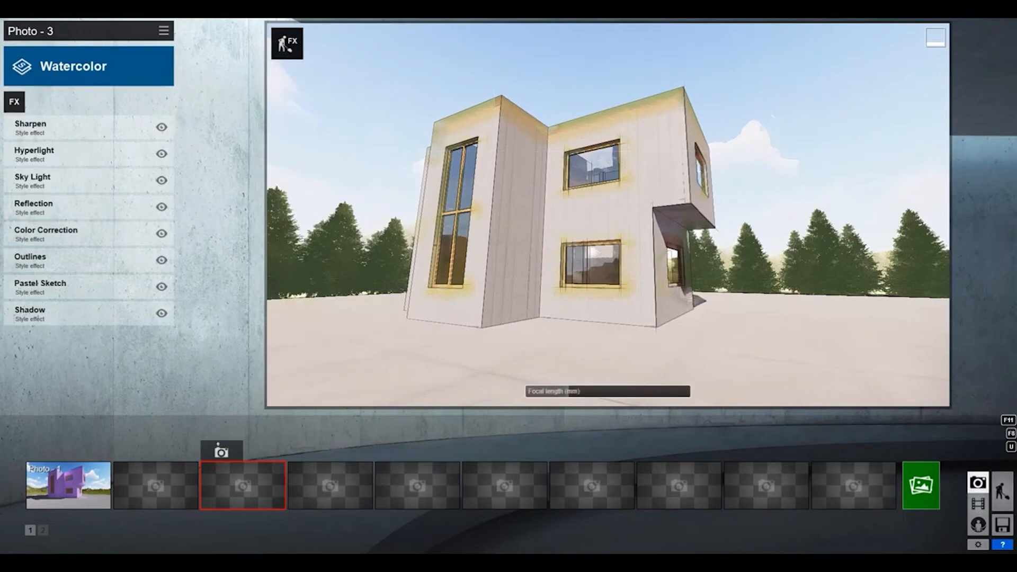
Add the 2-Point Perspective effect to Photo 3 and switch it on.
left_click(15, 102)
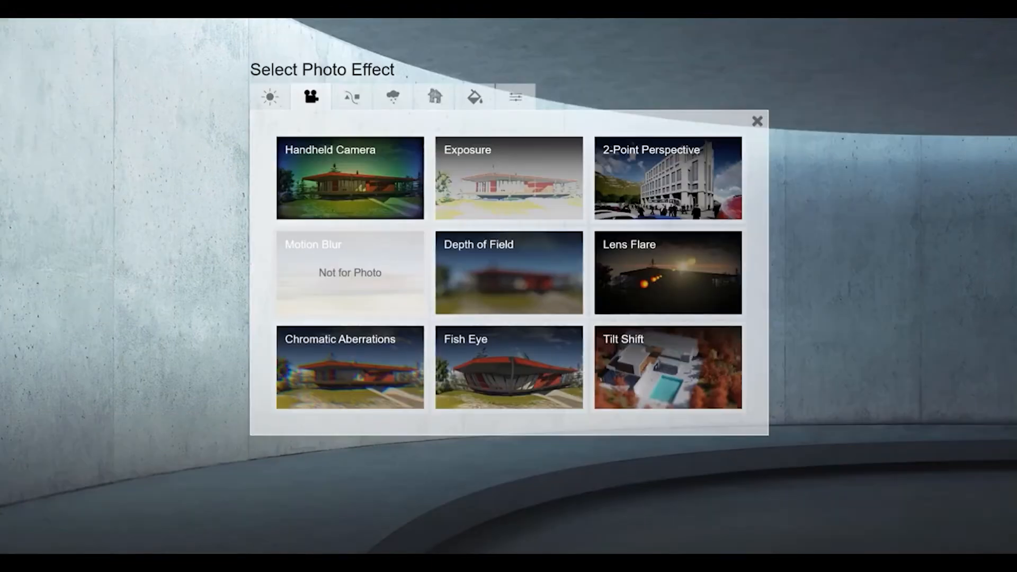
left_click(668, 178)
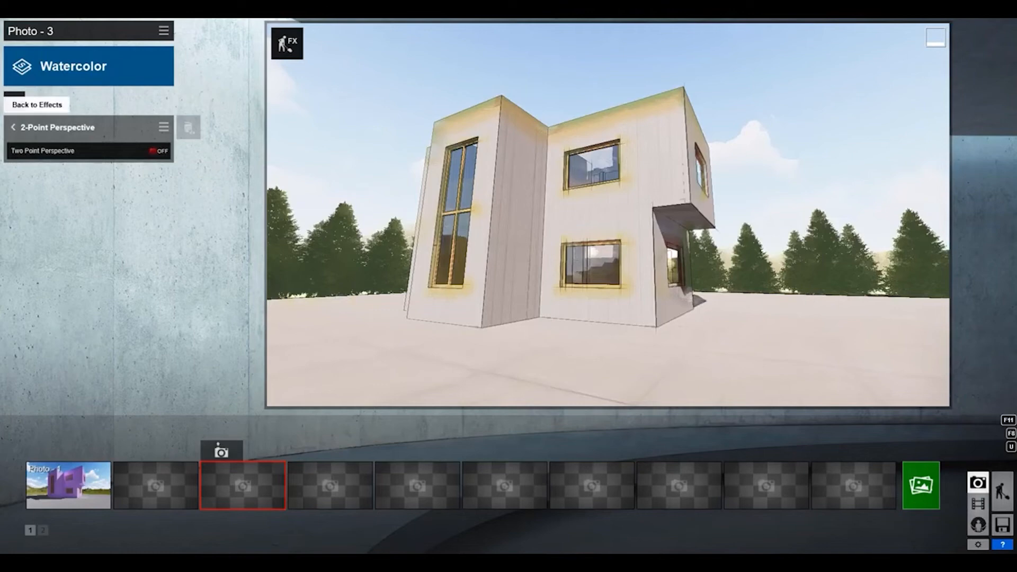
left_click(158, 151)
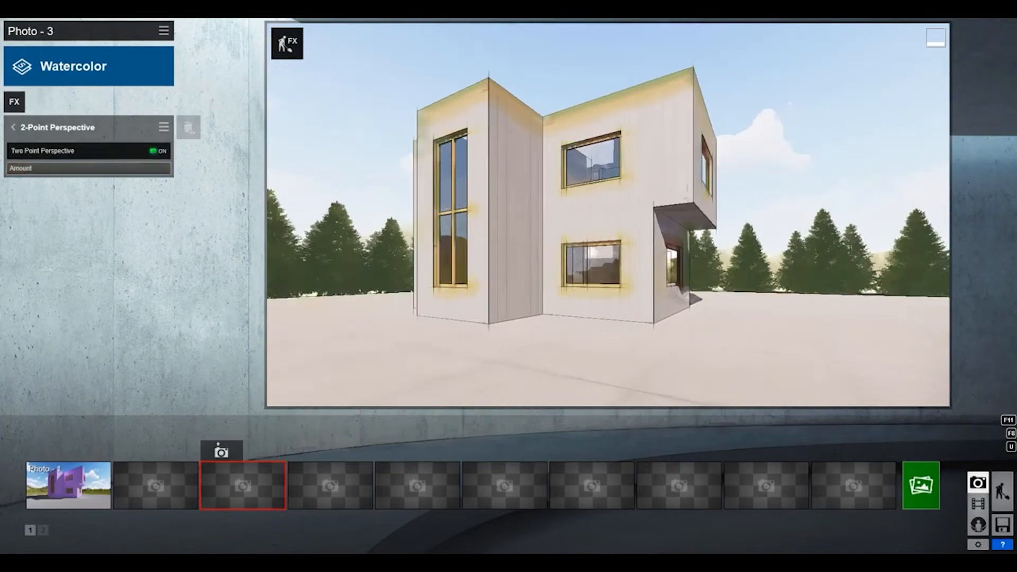
Return to Photo 1, fine-tune its framing and render the current shot at Desktop size, 1920x1080.
left_click(64, 484)
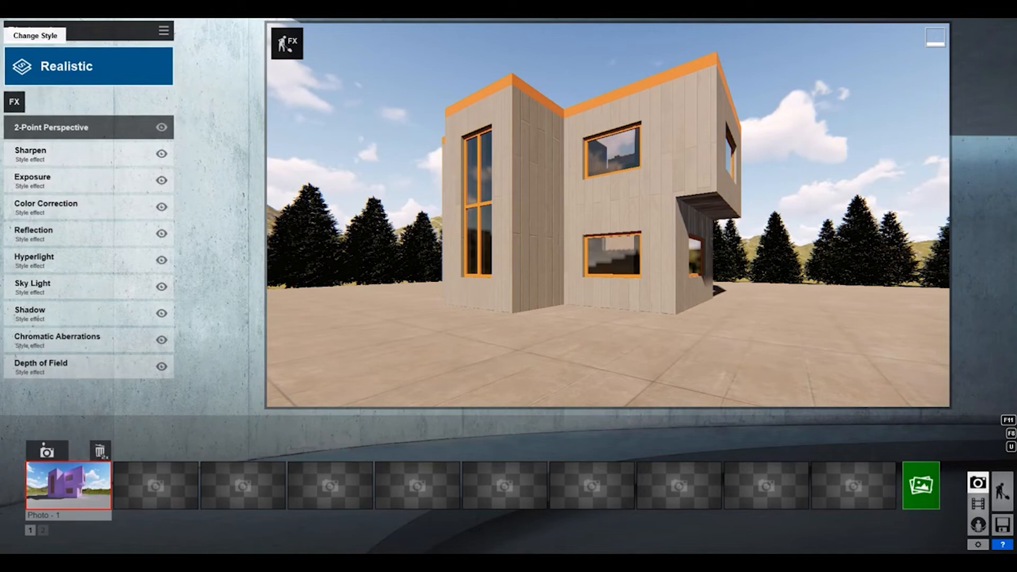
right_click_drag(608, 215, 615, 211)
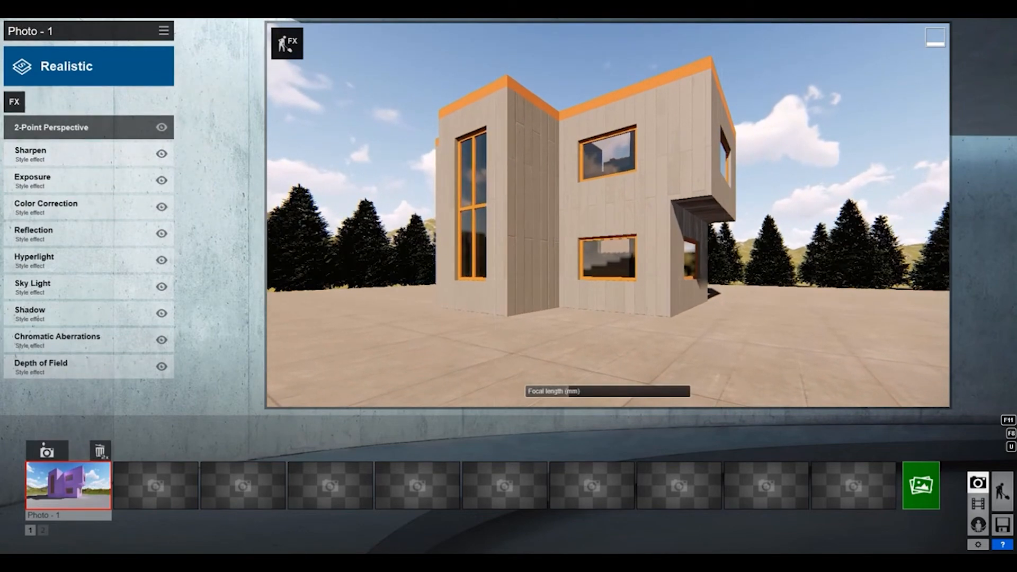
left_click(921, 486)
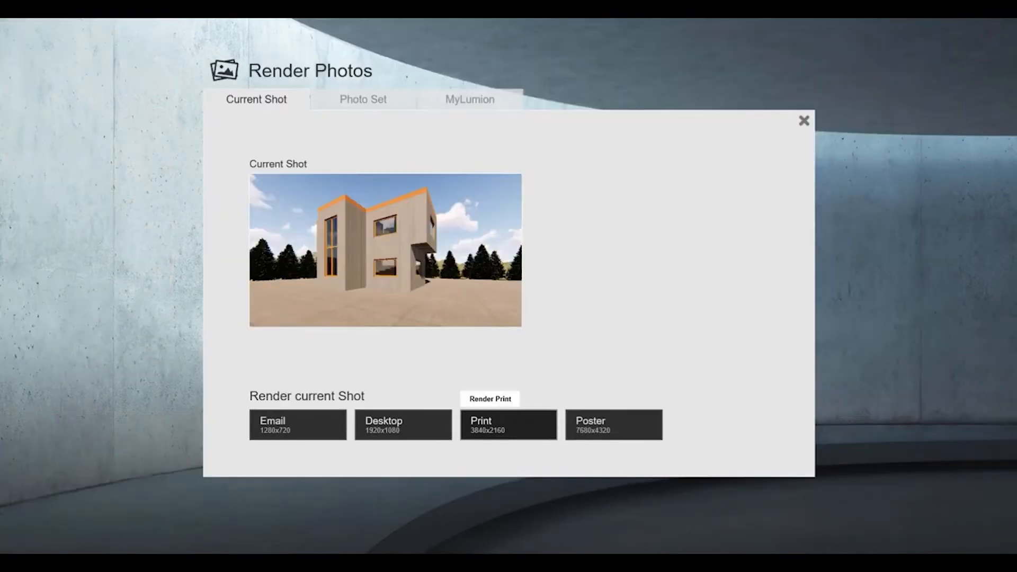
left_click(395, 422)
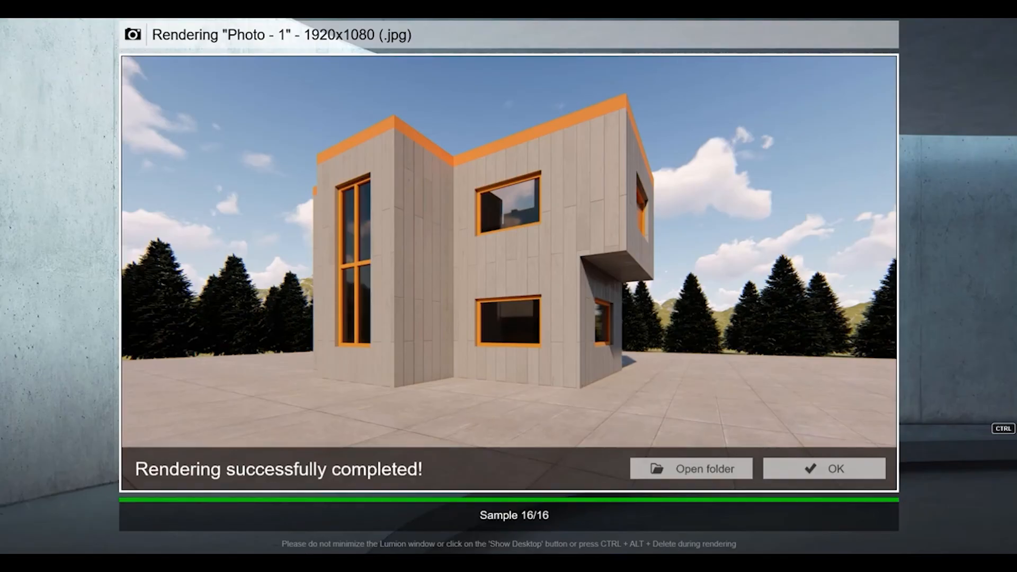
left_click(833, 469)
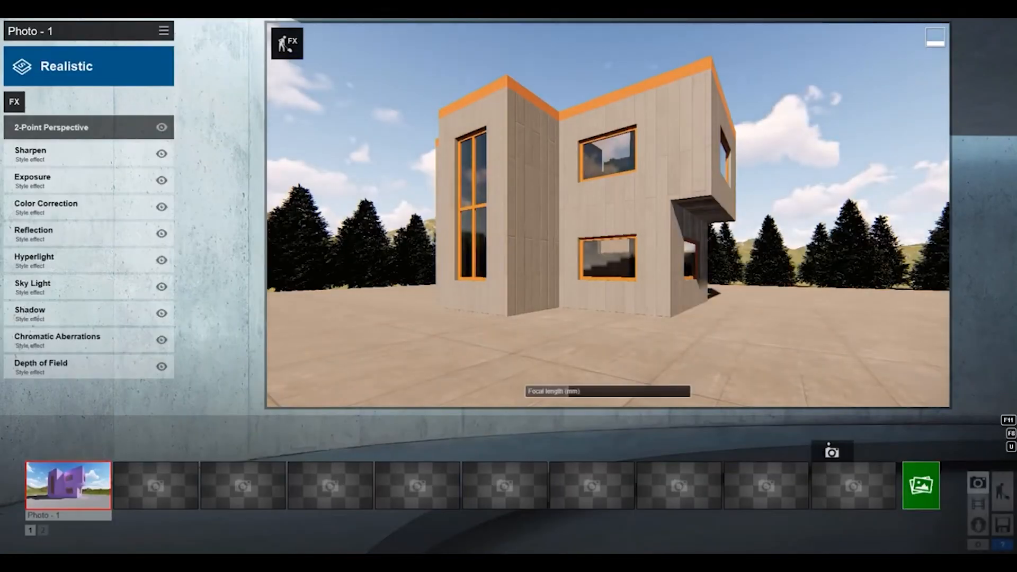
Switch to the Color Sketch view of Photo 2, nudge its framing and render it at Desktop size, 1920x1080.
left_click(164, 485)
right_click_drag(545, 228, 547, 224)
left_click(921, 485)
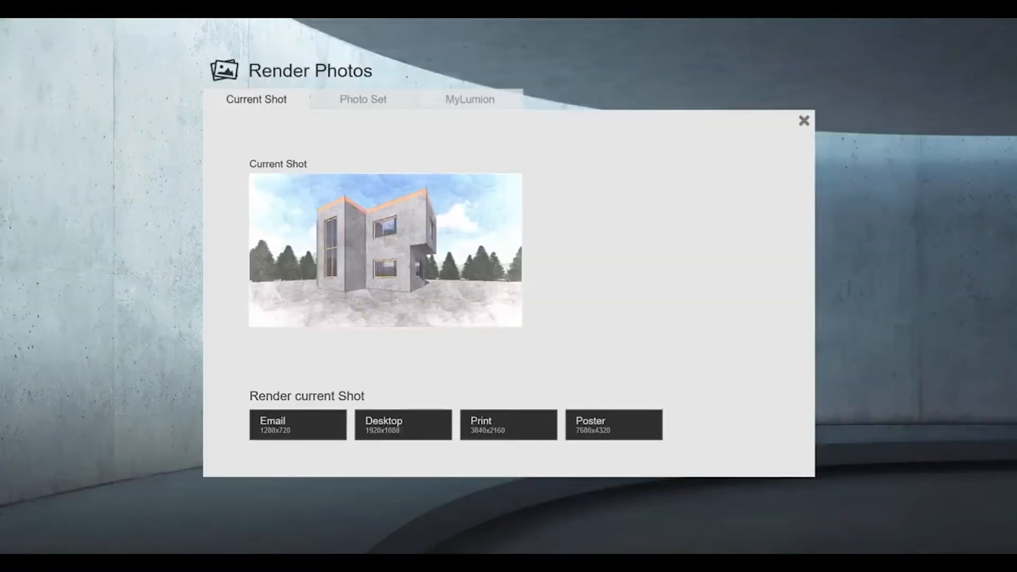
left_click(402, 424)
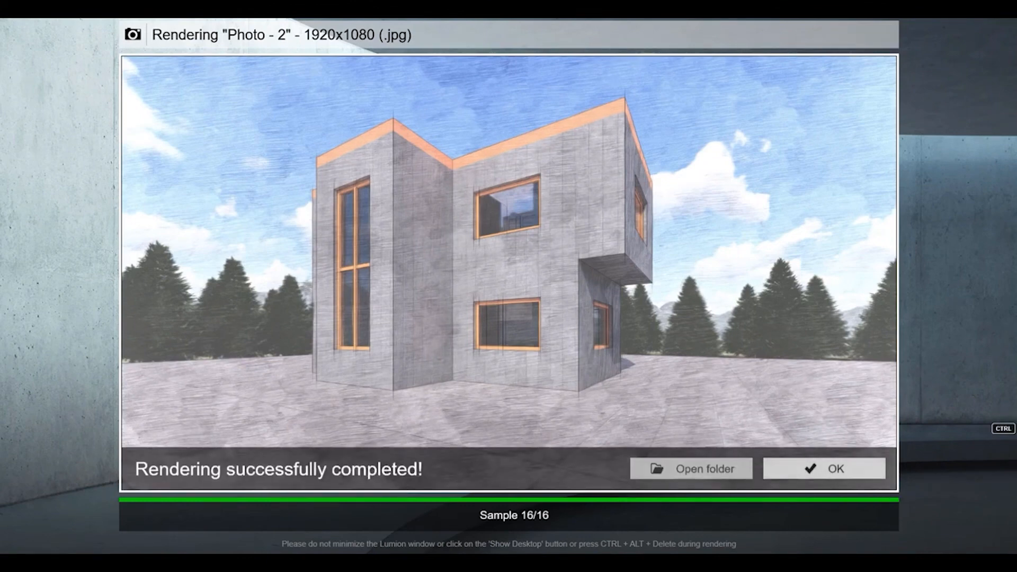
left_click(826, 469)
Switch to Photo 3 with the Watercolor style.
left_click(243, 485)
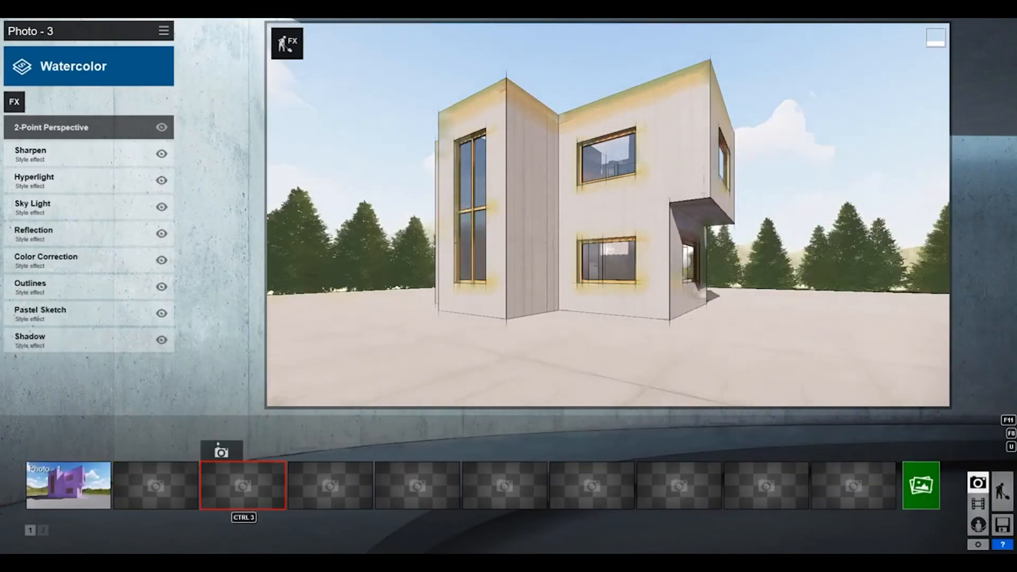